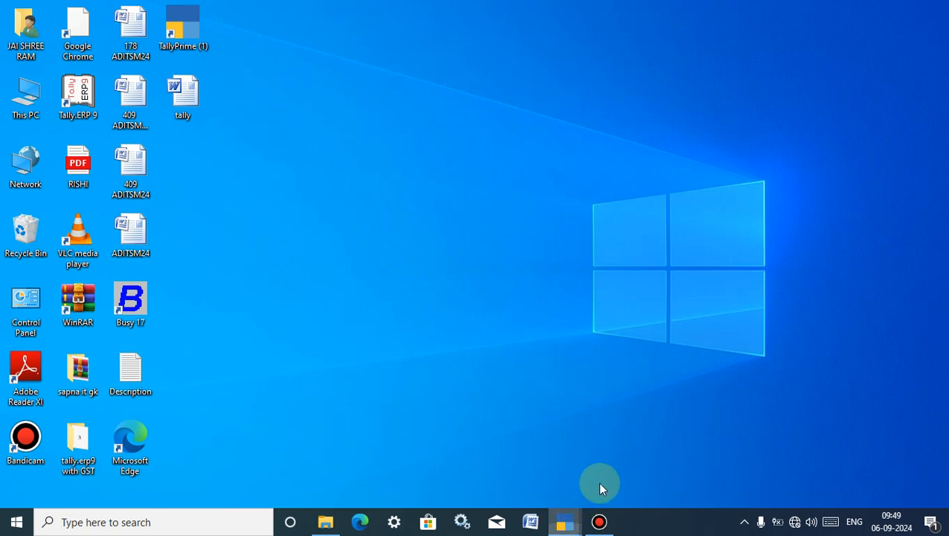
pyautogui.click(602, 480)
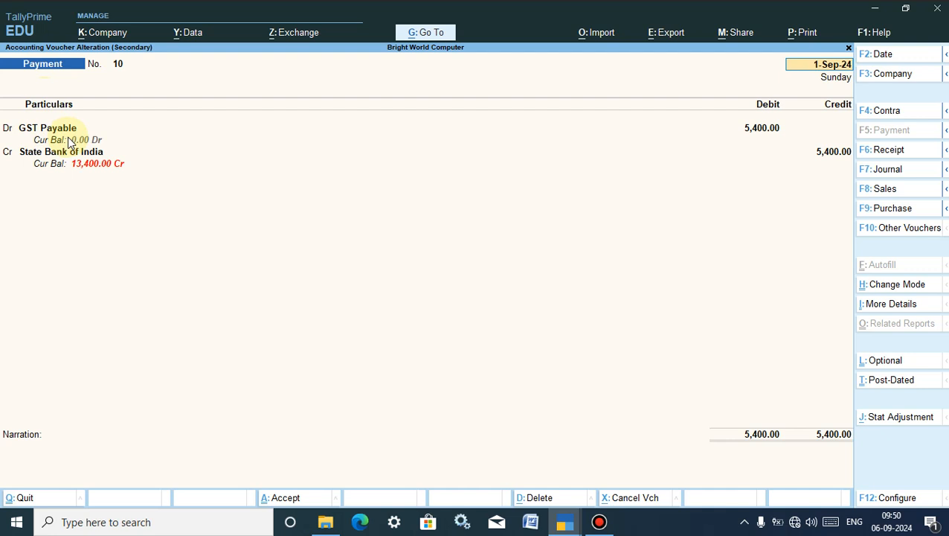
pyautogui.click(876, 9)
pyautogui.rightClick(570, 47)
pyautogui.click(587, 82)
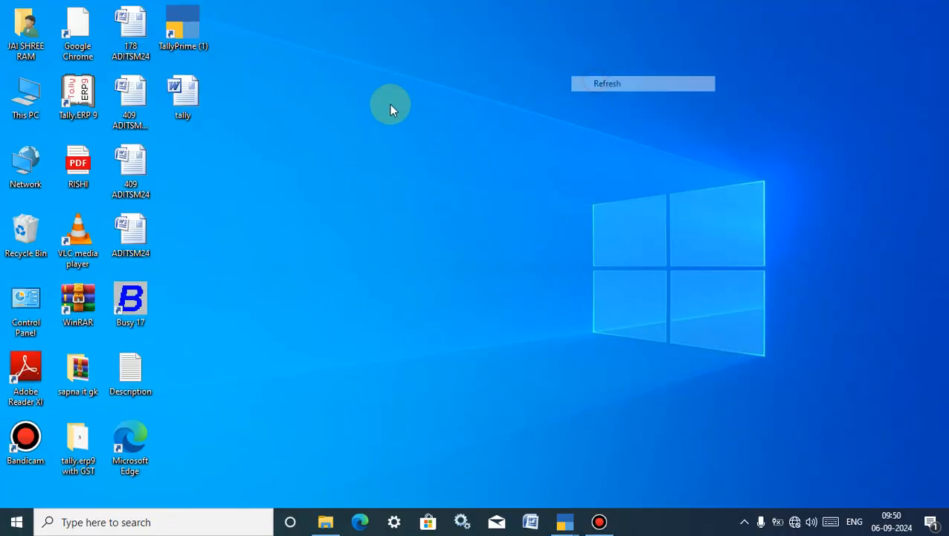
pyautogui.rightClick(379, 111)
pyautogui.click(405, 152)
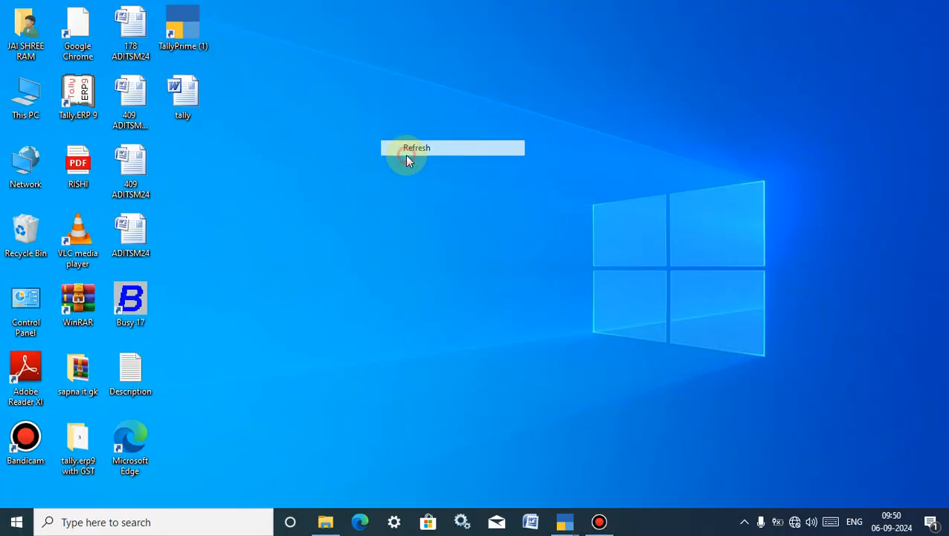
pyautogui.rightClick(298, 131)
pyautogui.click(332, 171)
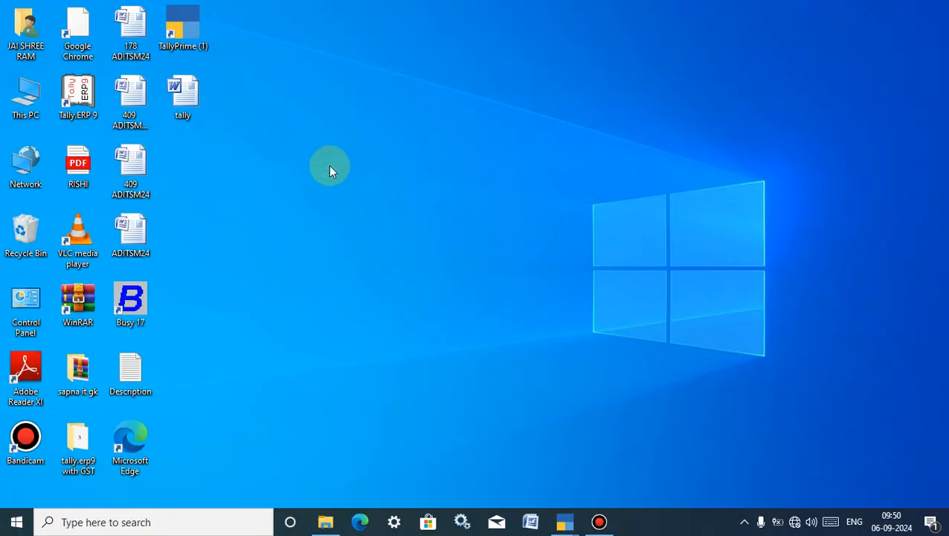
# Switch to the TallyPrime window showing the Gateway of Tally for Bright World Computer Institute 1.
pyautogui.click(186, 34)
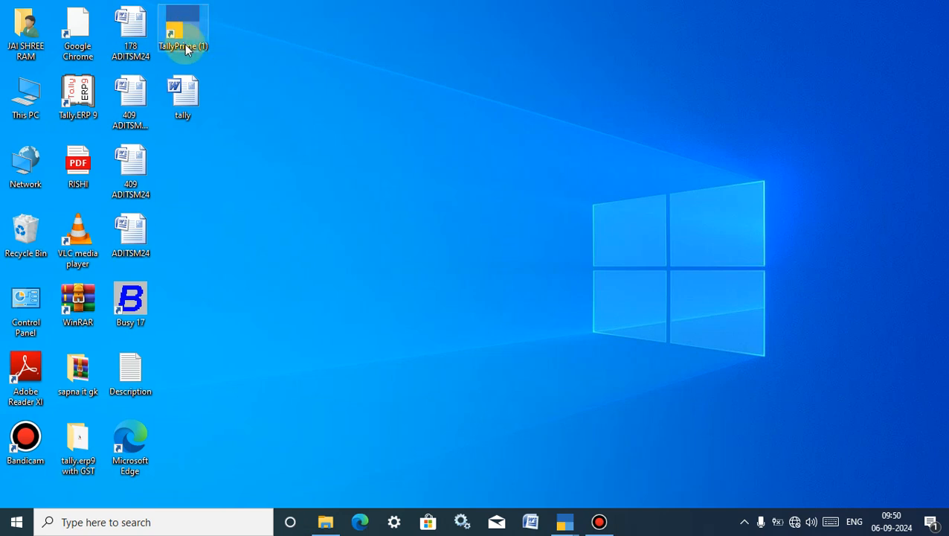
pyautogui.click(564, 522)
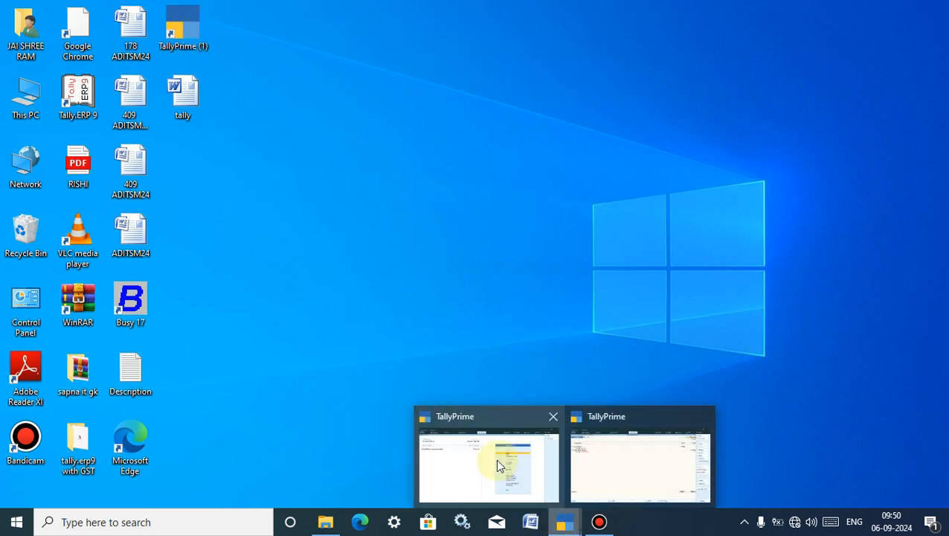
pyautogui.click(497, 459)
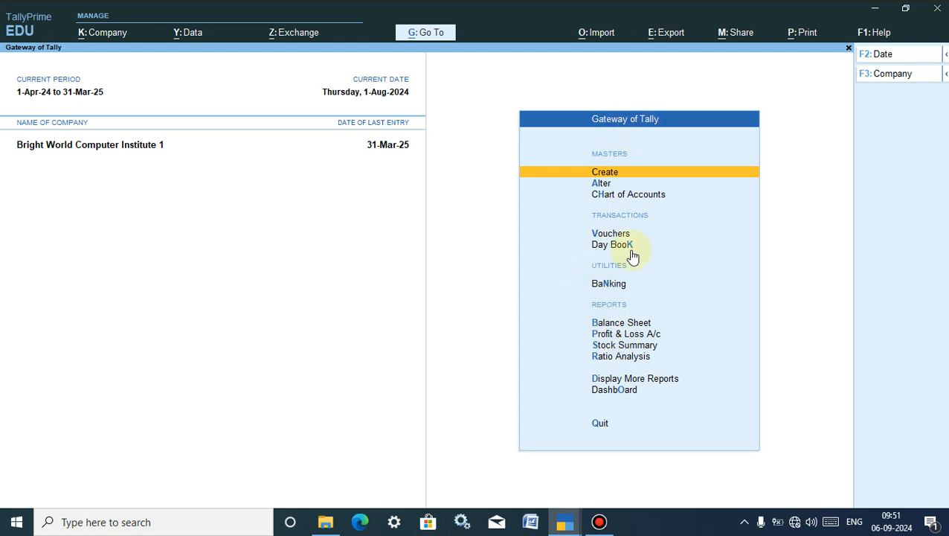
# Examine the CGST, IGST and SGST balances under Duties & Taxes within the Balance Sheet's Current Liabilities, and close the report.
pyautogui.click(602, 327)
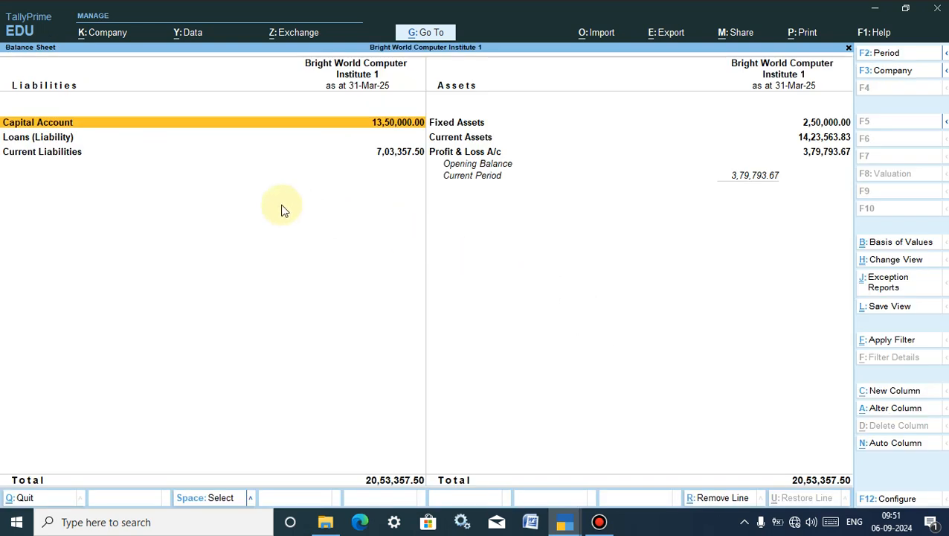
pyautogui.doubleClick(55, 153)
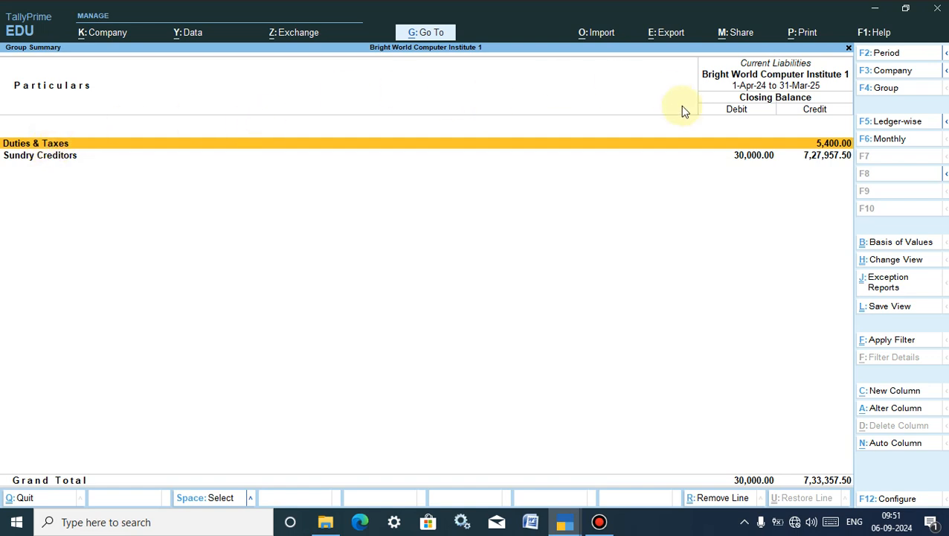
pyautogui.click(826, 148)
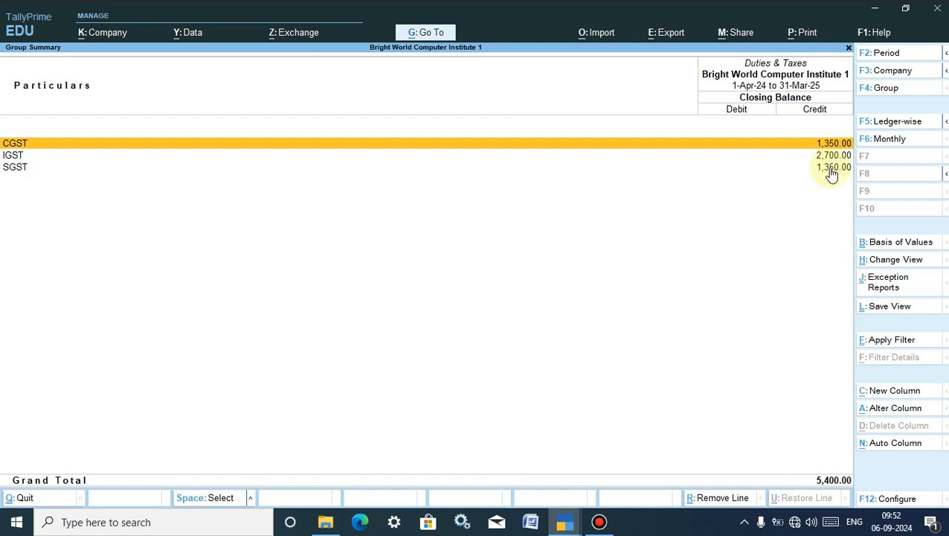
pyautogui.click(828, 172)
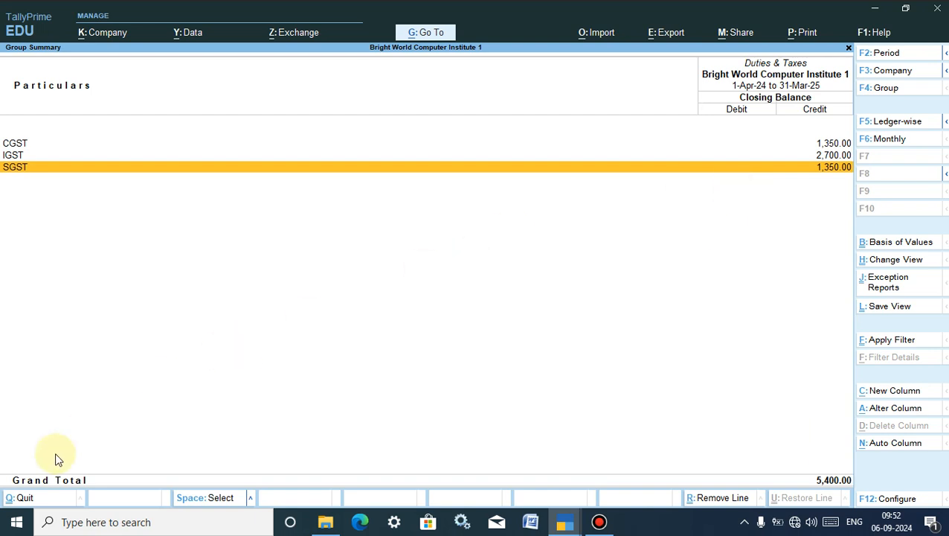
pyautogui.click(22, 498)
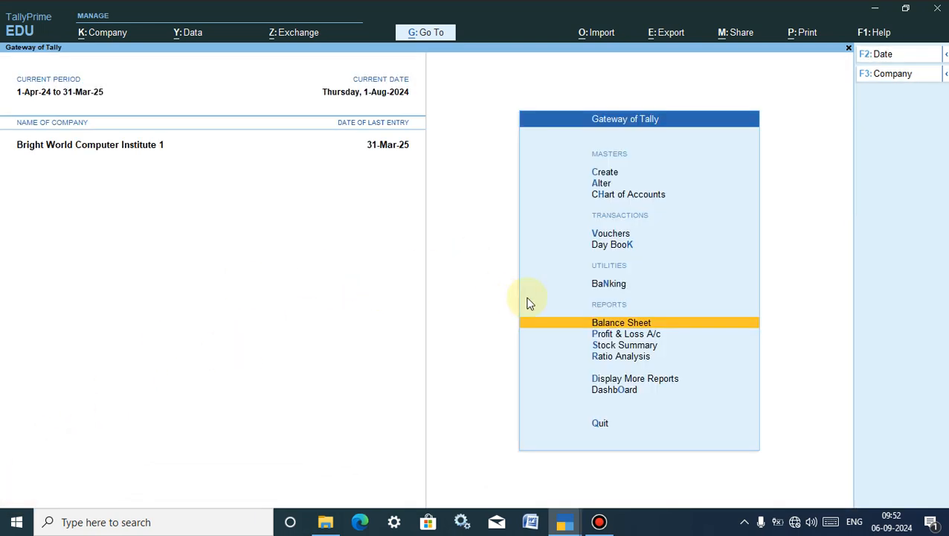
# Review the Duties & Taxes line in the detailed Balance Sheet and return to the Gateway of Tally.
pyautogui.click(587, 322)
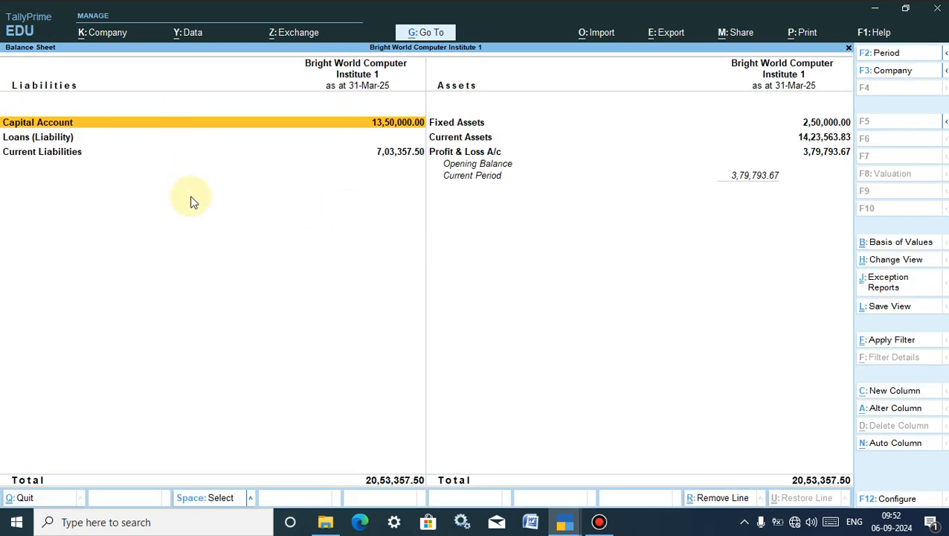
pyautogui.hotkey('alt', 'F5')
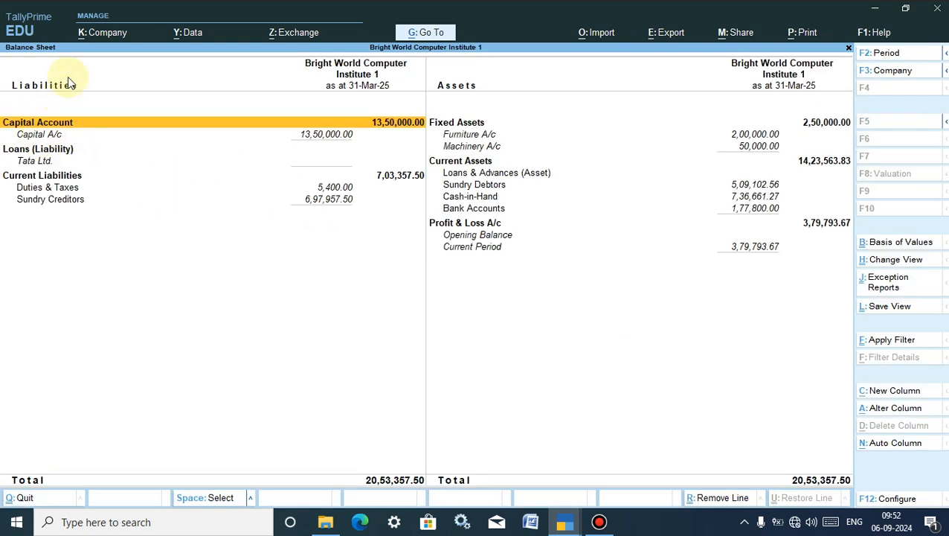
pyautogui.click(60, 189)
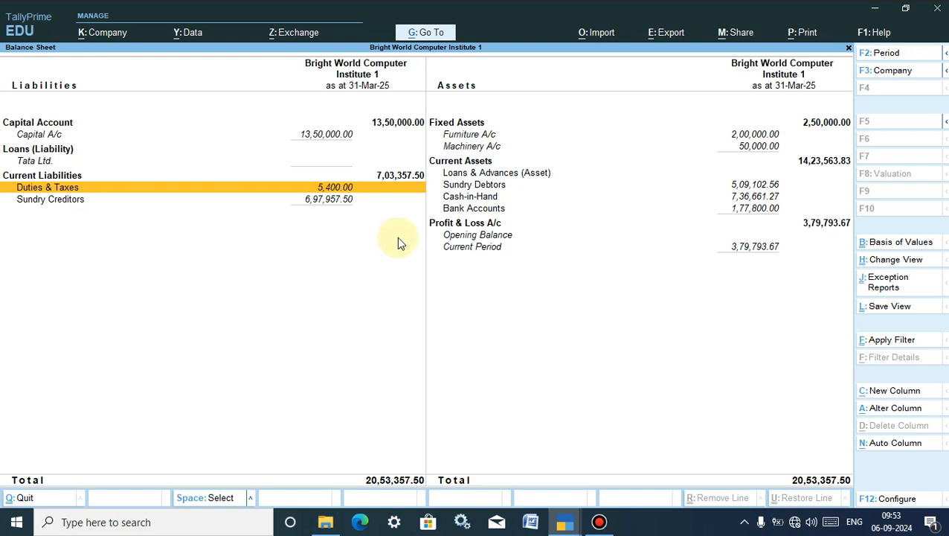
pyautogui.press('Escape')
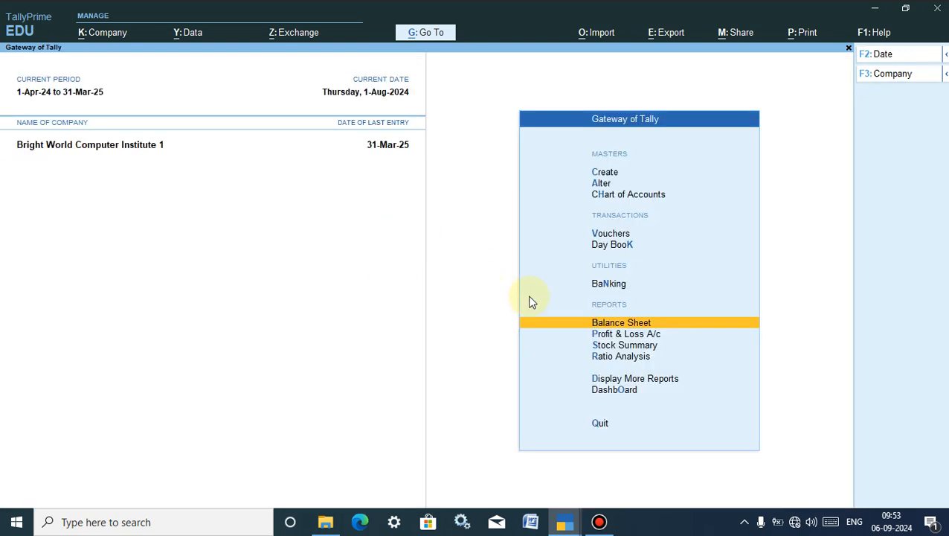
# View the Balance Sheet for the period from 1-8-2024 to 31-8-2024.
pyautogui.click(617, 329)
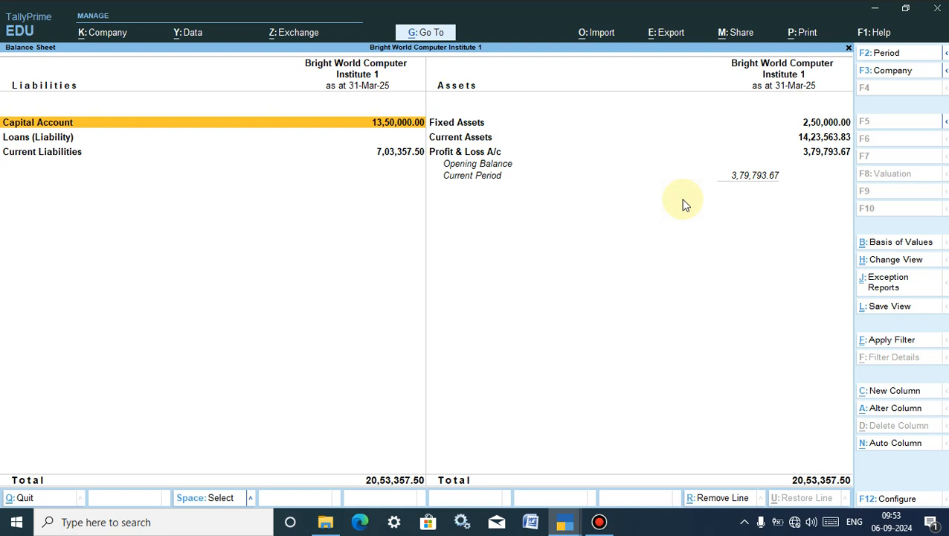
pyautogui.press('F2')
pyautogui.write('1.8')
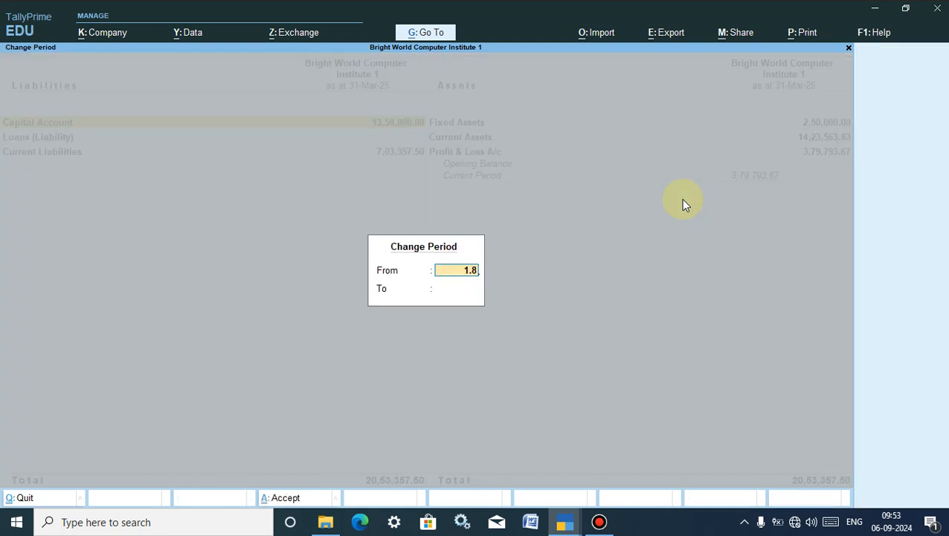
pyautogui.press('Return')
pyautogui.write('3')
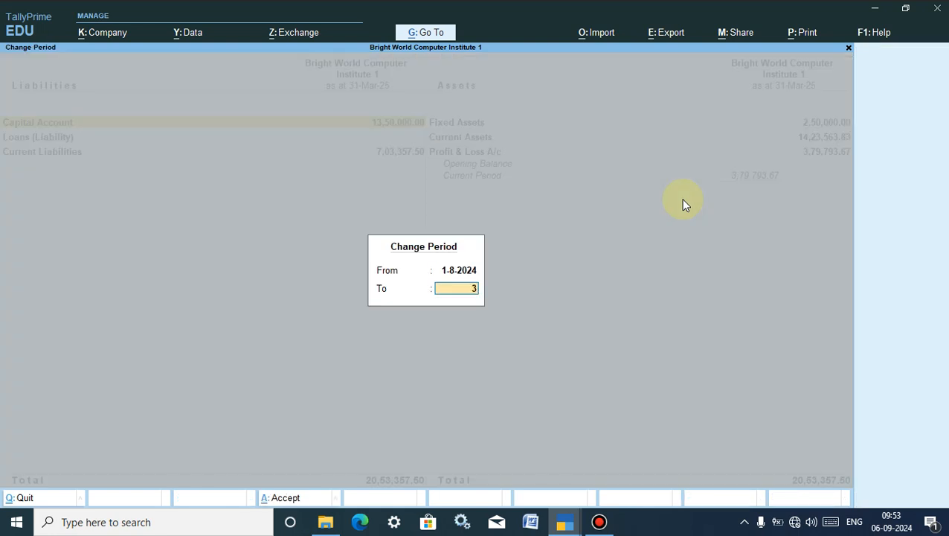
pyautogui.write('1.8')
pyautogui.press('Return')
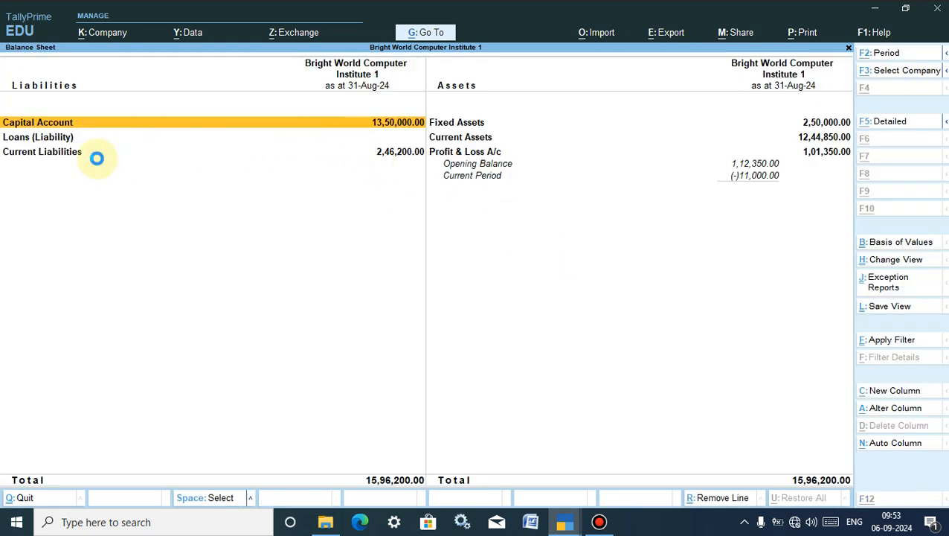
# Expand the August Balance Sheet to its detailed form, check Duties & Taxes under Current Liabilities, and close the report.
pyautogui.hotkey('alt', 'F5')
pyautogui.click(62, 178)
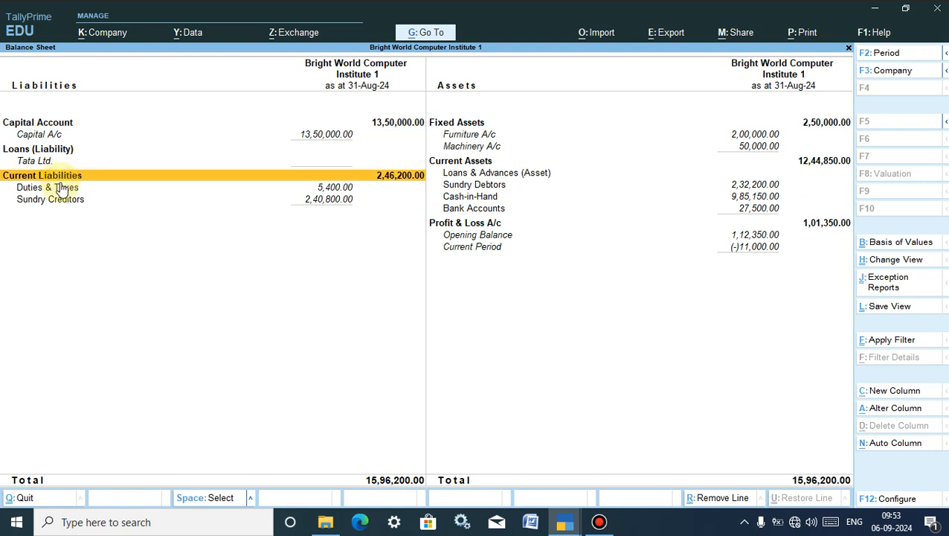
pyautogui.click(61, 187)
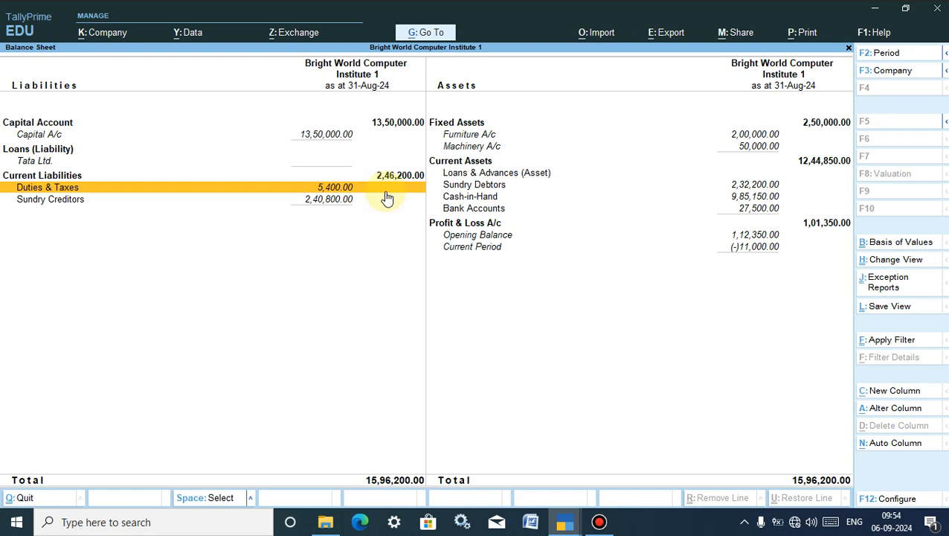
pyautogui.click(24, 498)
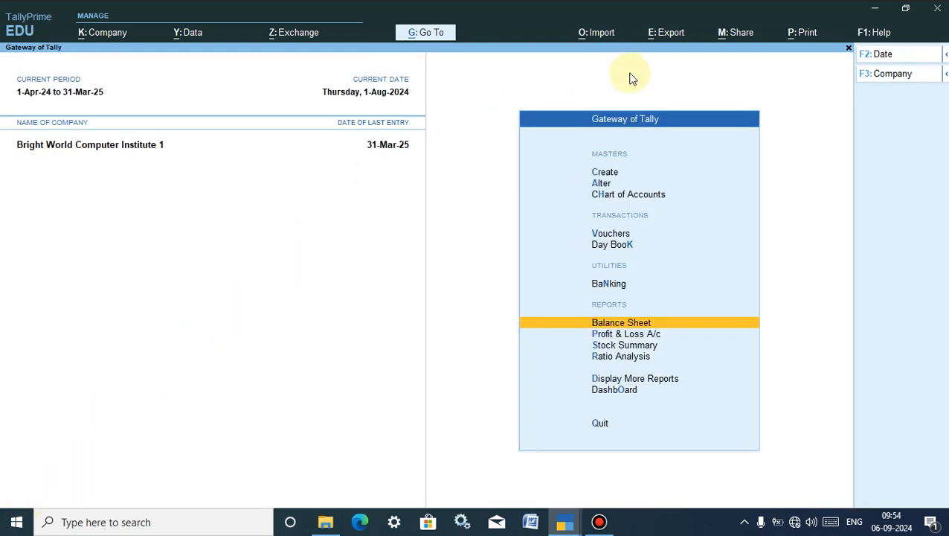
# Create a ledger named GST Payable under the Provisions group, save it, and return to the Gateway of Tally.
pyautogui.click(606, 173)
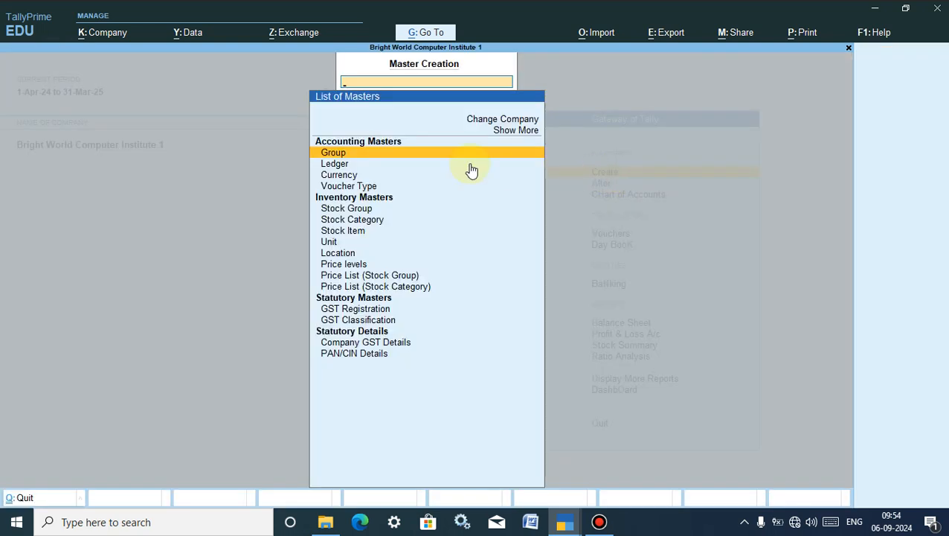
pyautogui.click(338, 168)
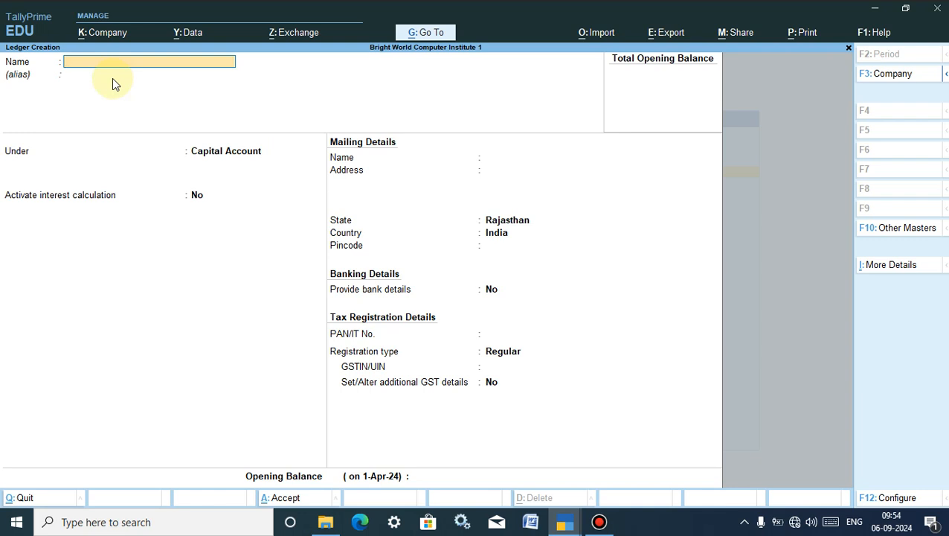
pyautogui.write('GS')
pyautogui.press('Return')
pyautogui.press('Return')
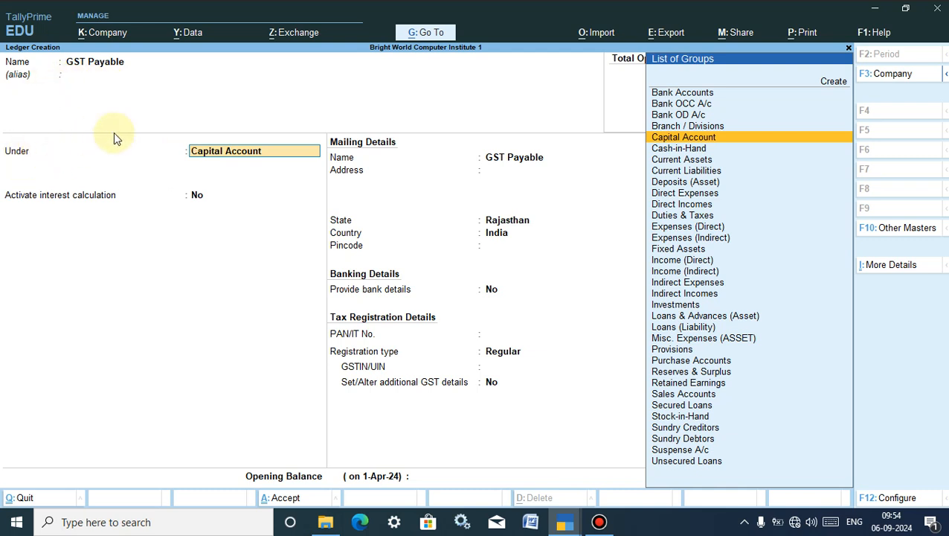
pyautogui.write('Pro')
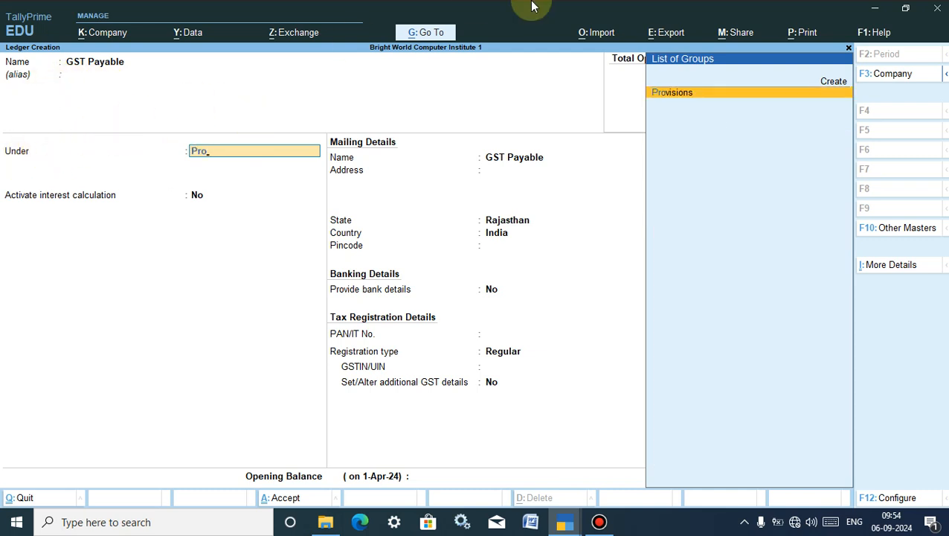
pyautogui.click(689, 94)
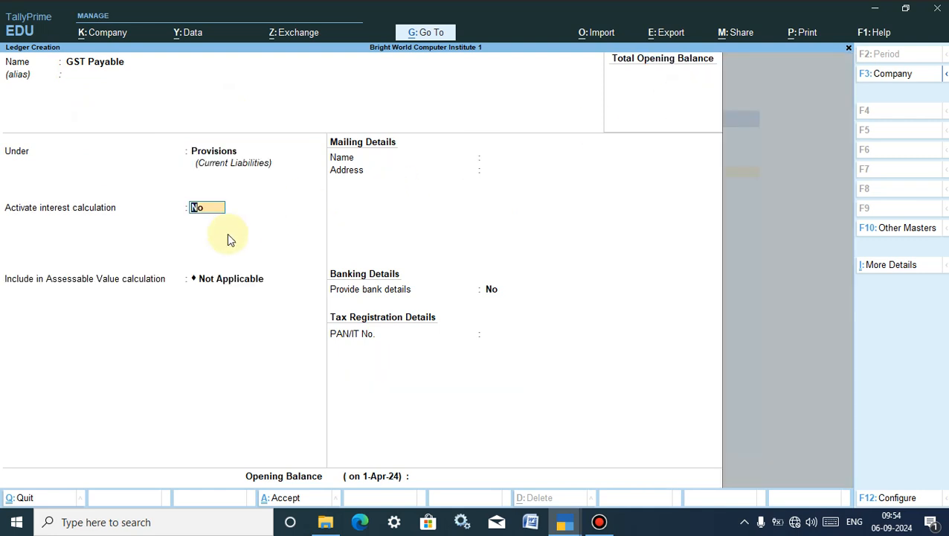
pyautogui.click(287, 500)
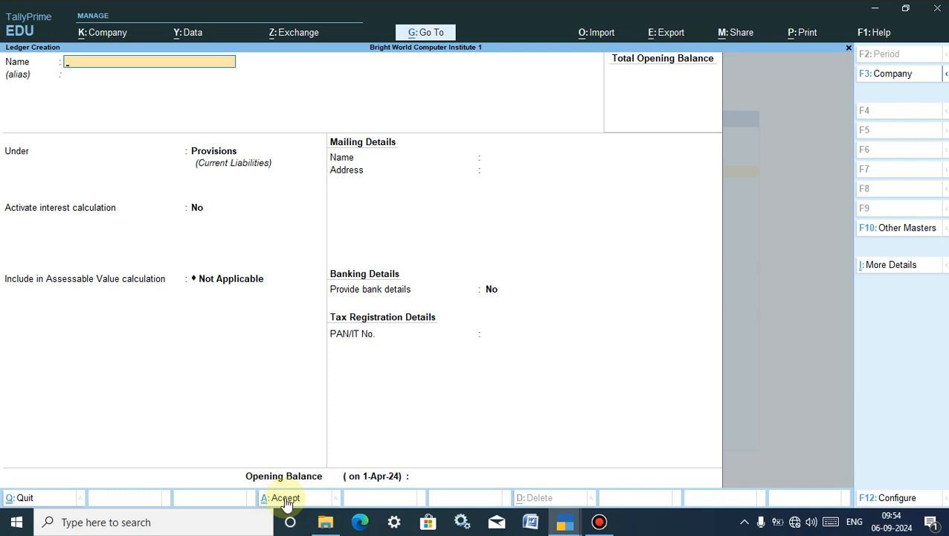
pyautogui.click(21, 499)
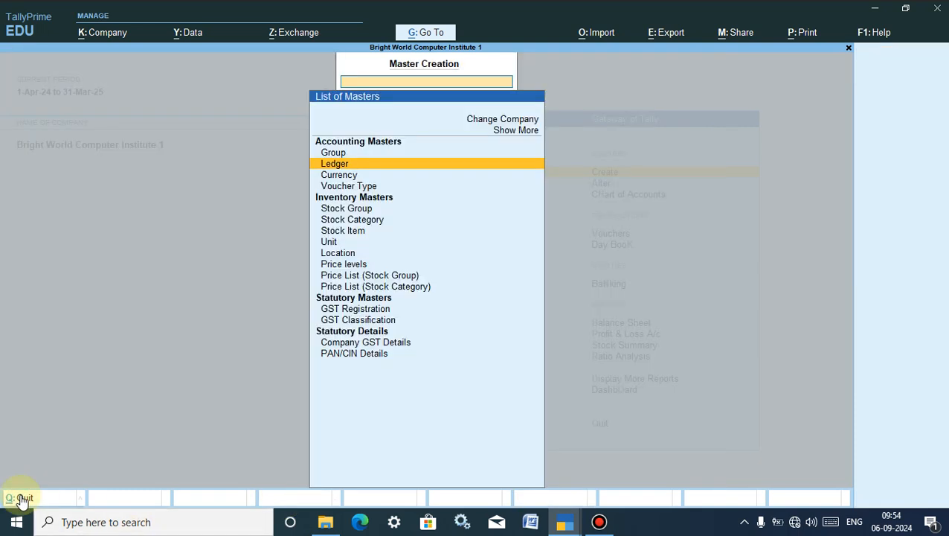
pyautogui.click(21, 498)
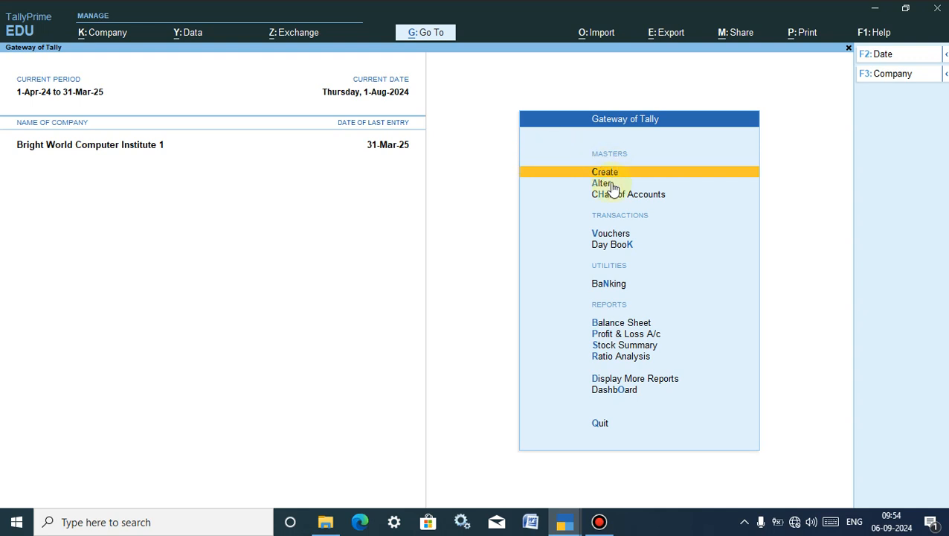
# Start a new accounting voucher and set its date to 31-Aug-24.
pyautogui.click(609, 234)
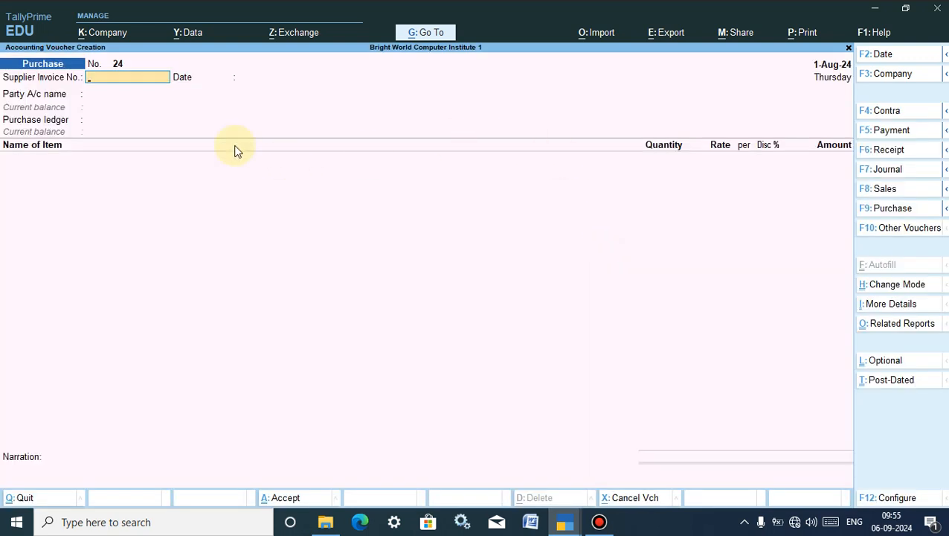
pyautogui.click(883, 56)
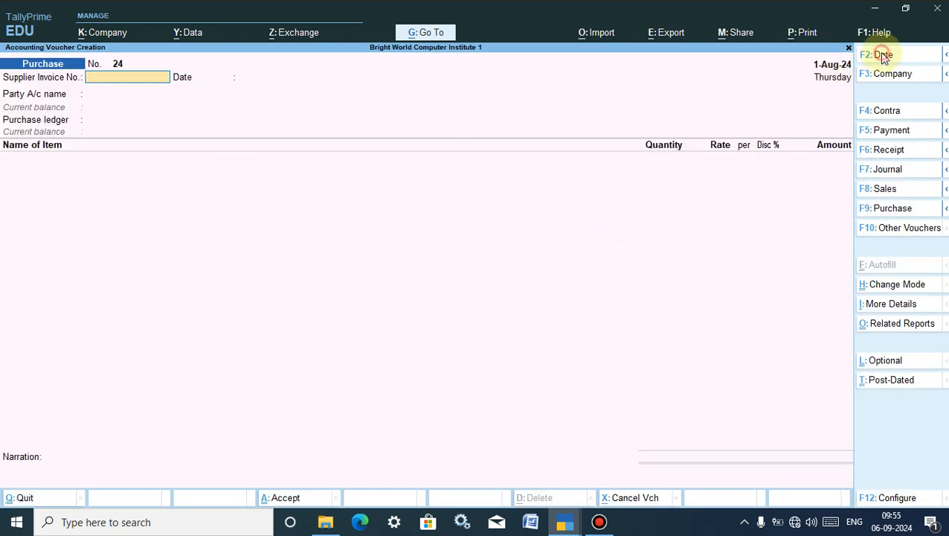
pyautogui.write('31.')
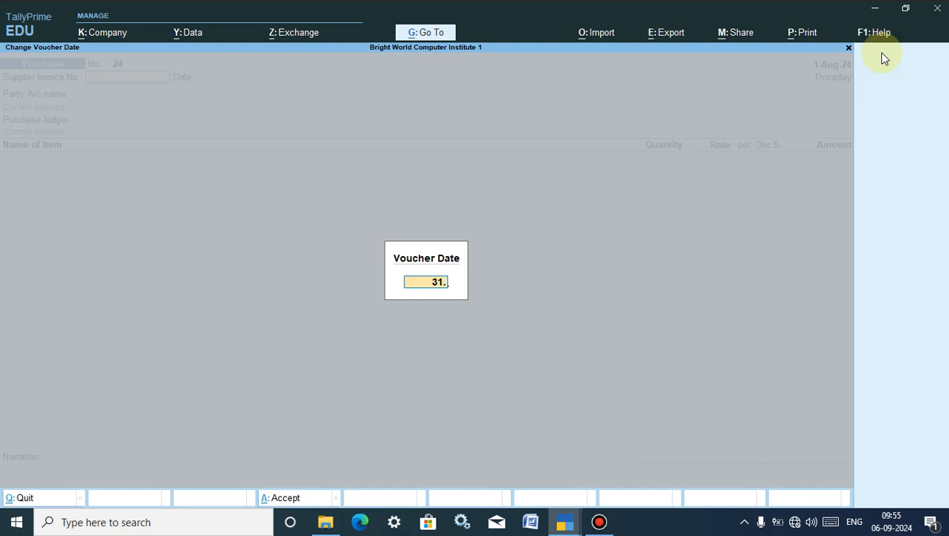
pyautogui.write('8')
pyautogui.press('Return')
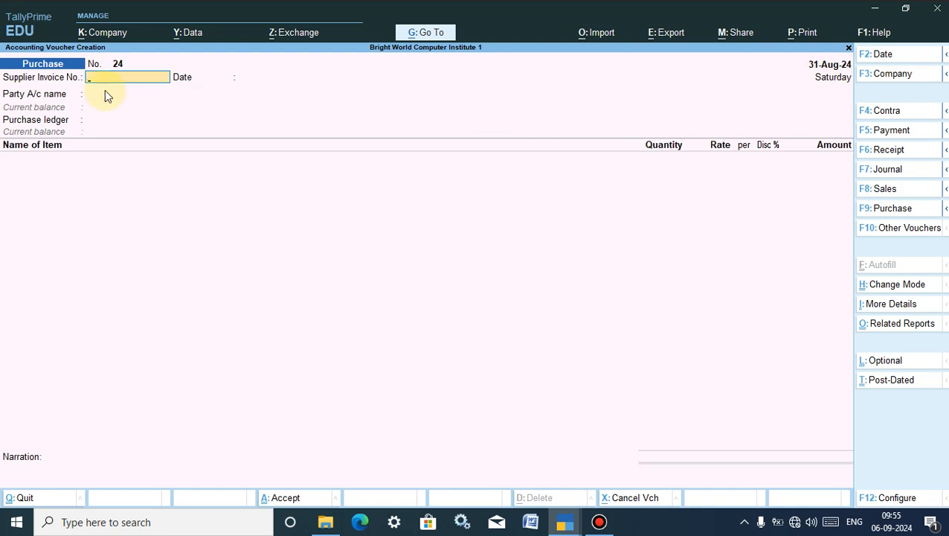
# Switch to a Journal voucher and debit the SGST ledger with 1,350.
pyautogui.press('Return')
pyautogui.press('Return')
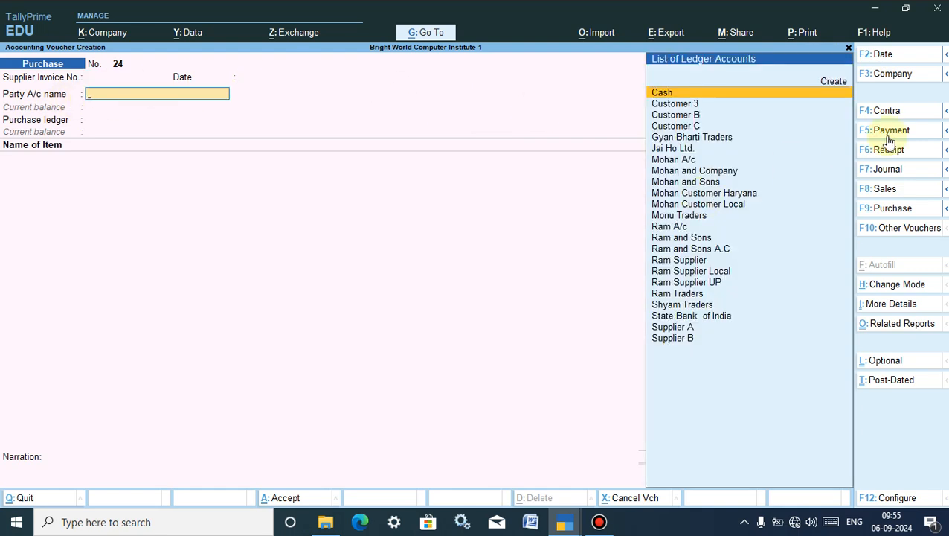
pyautogui.click(868, 172)
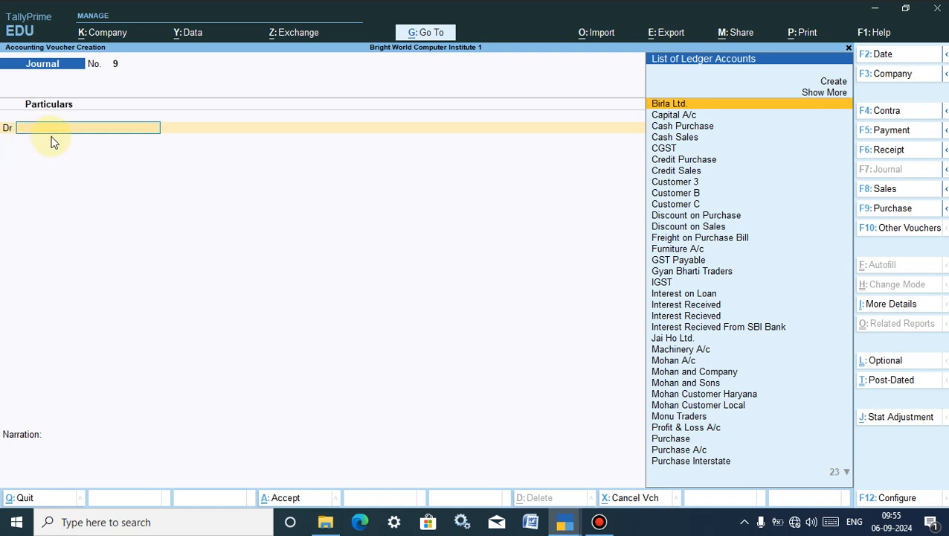
pyautogui.write('Sg')
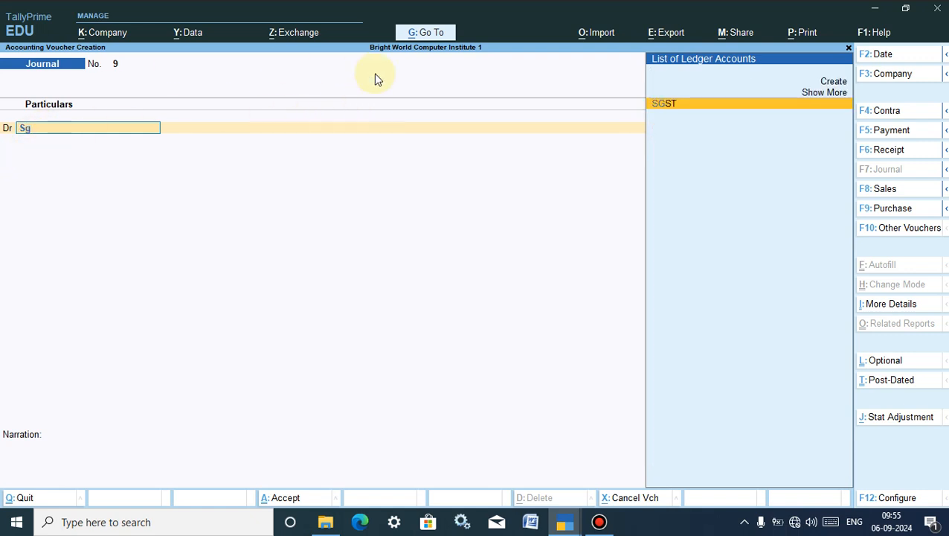
pyautogui.click(665, 107)
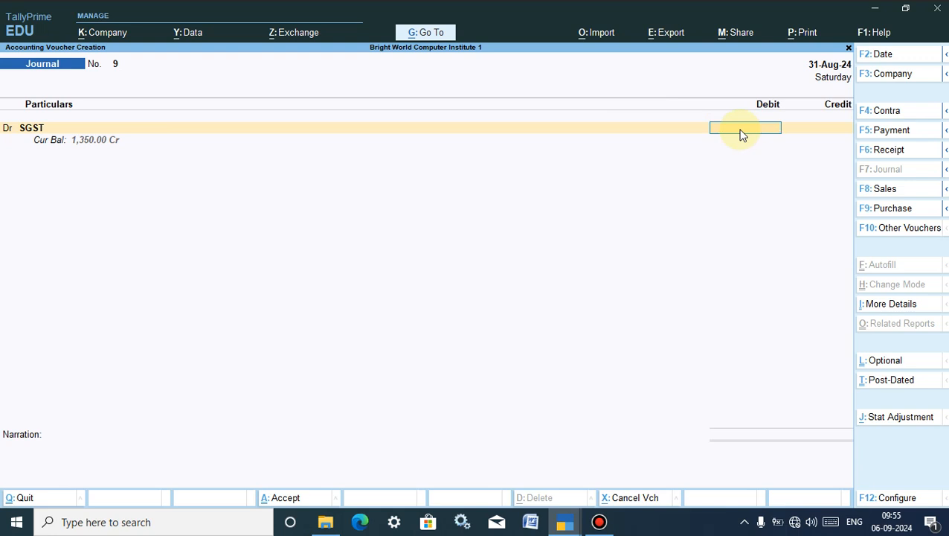
pyautogui.write('1350')
pyautogui.press('Return')
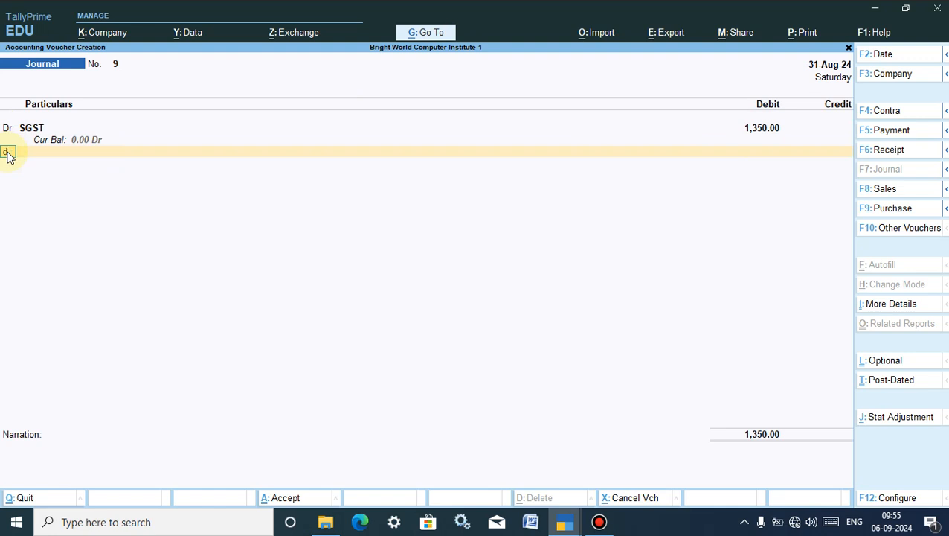
# Add a second debit line for the CGST ledger with an amount of 1,350.
pyautogui.press('d')
pyautogui.press('Return')
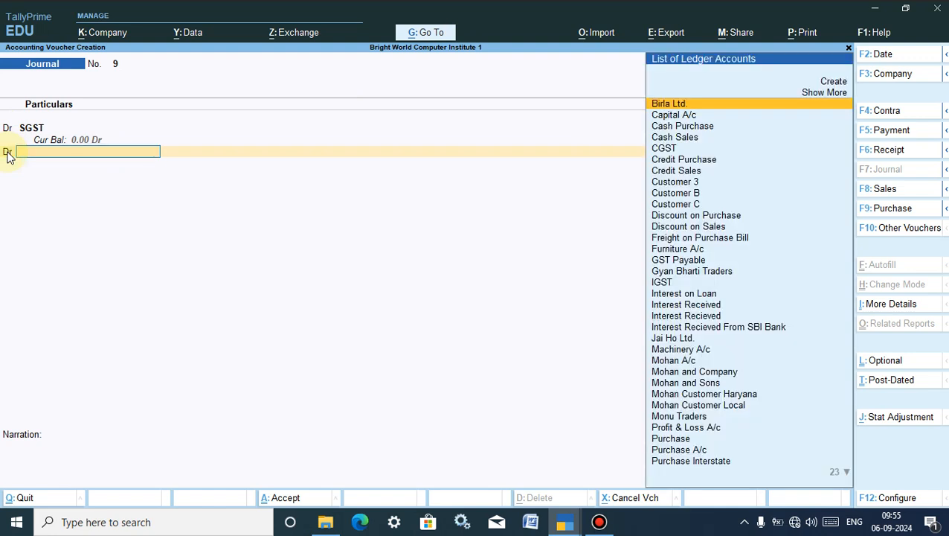
pyautogui.write('cg')
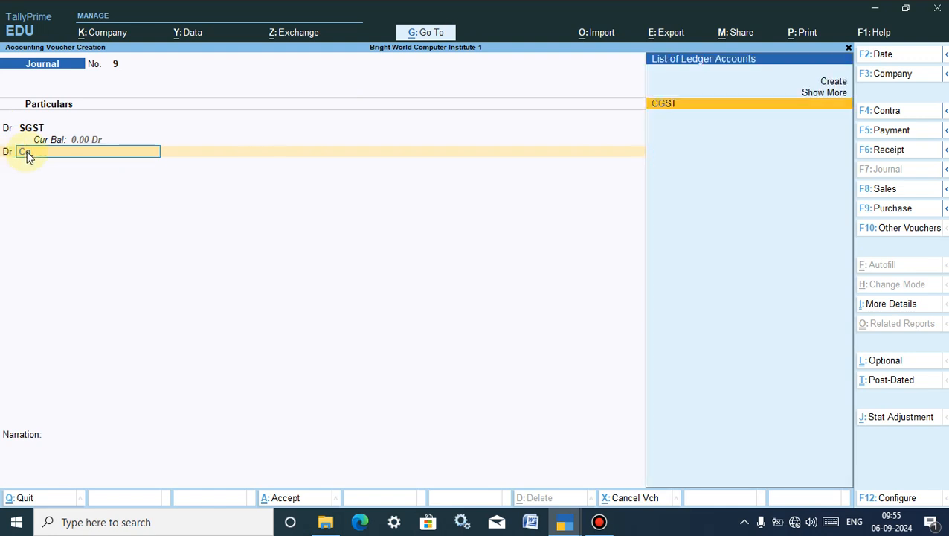
pyautogui.click(678, 109)
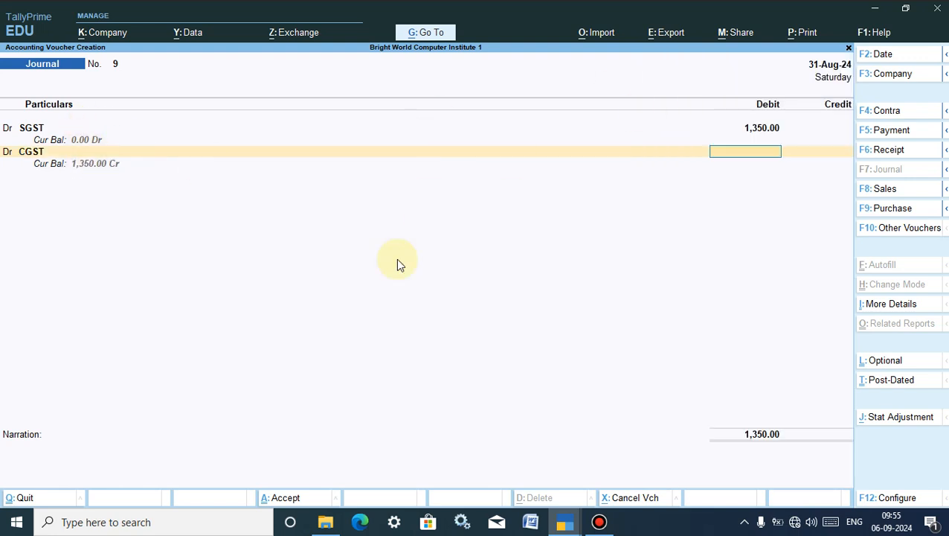
pyautogui.write('1350')
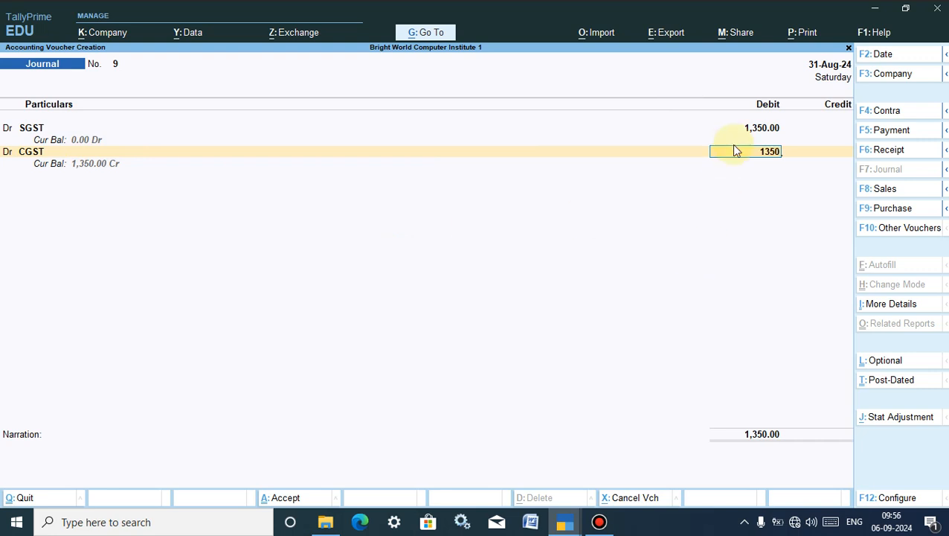
pyautogui.press('Return')
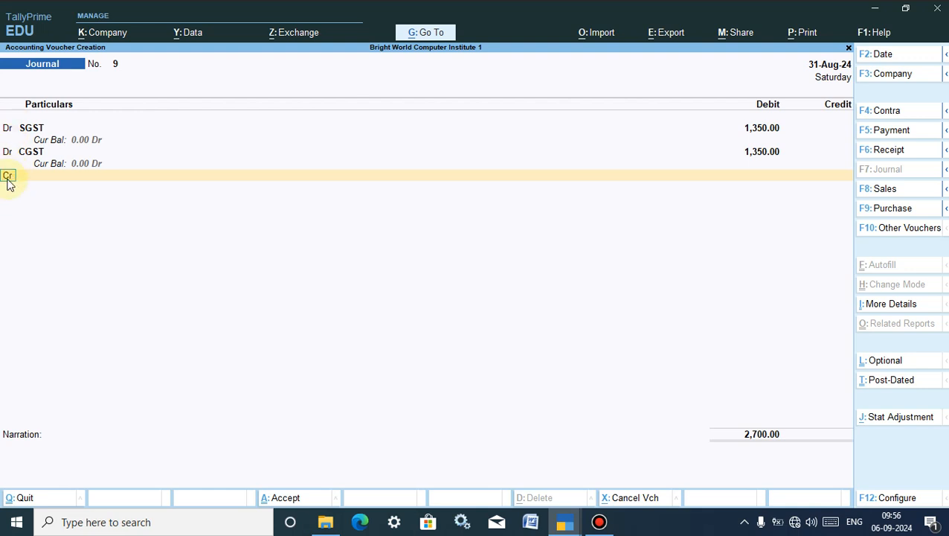
# Add a third debit line for the IGST ledger with an amount of 2,700.
pyautogui.write('d')
pyautogui.press('Return')
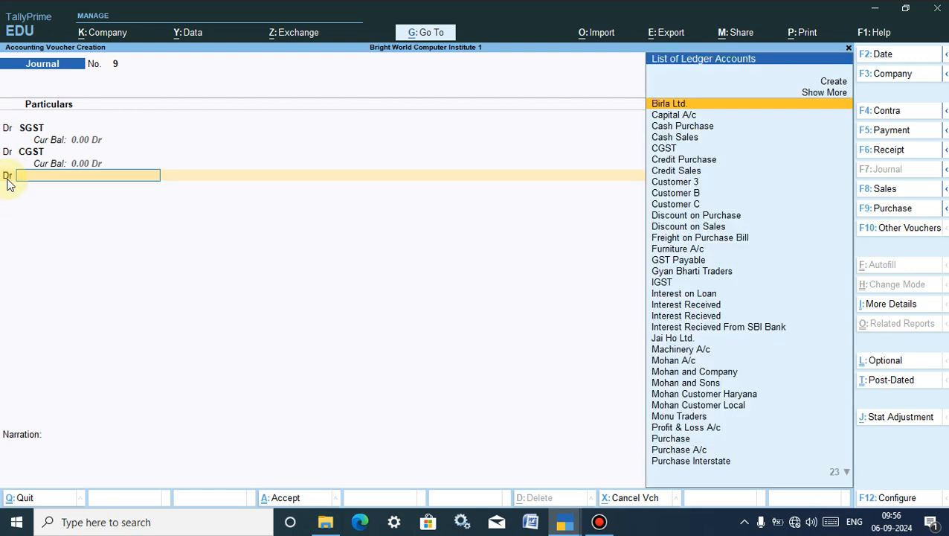
pyautogui.write('i')
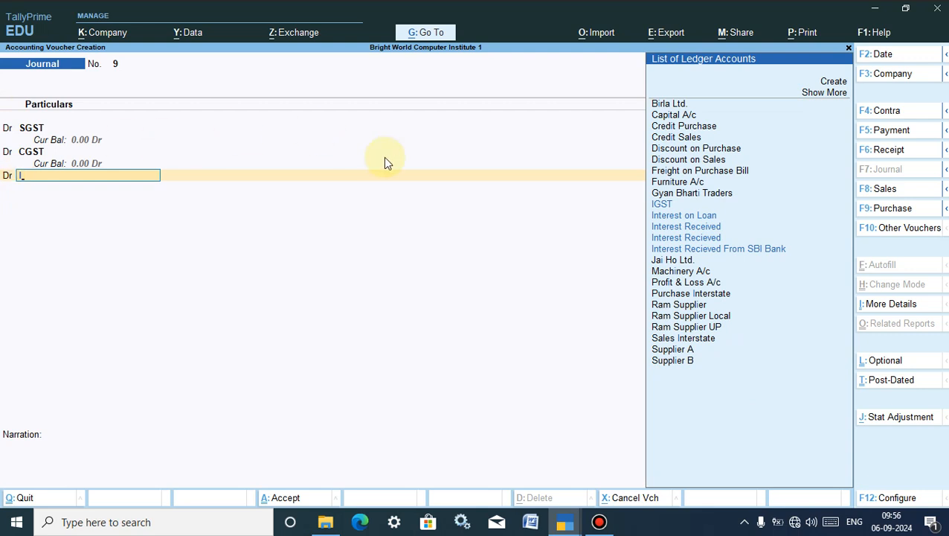
pyautogui.write('g')
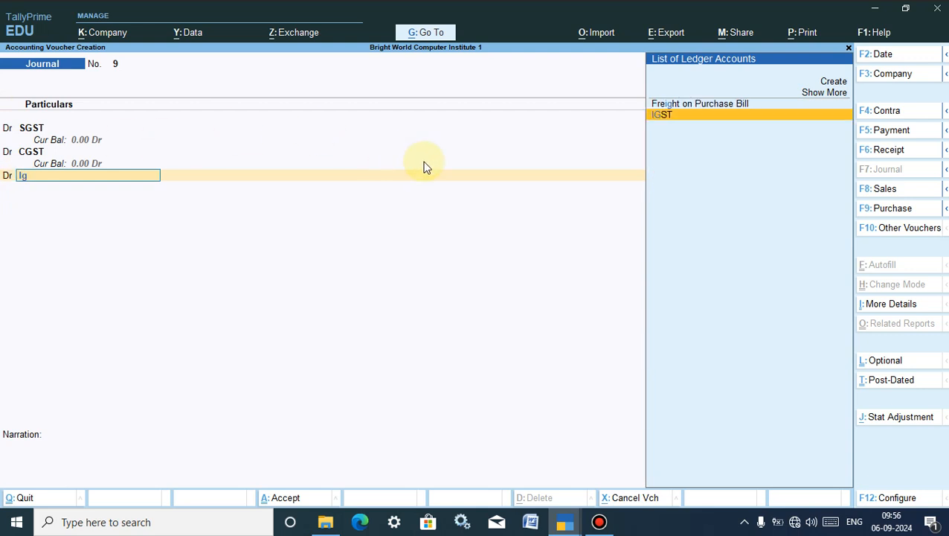
pyautogui.click(669, 116)
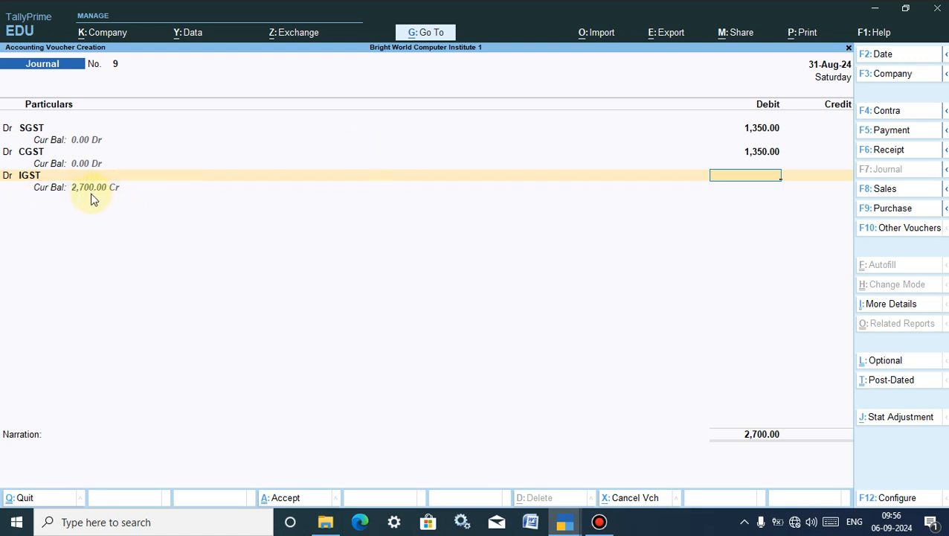
pyautogui.write('2700')
pyautogui.press('Return')
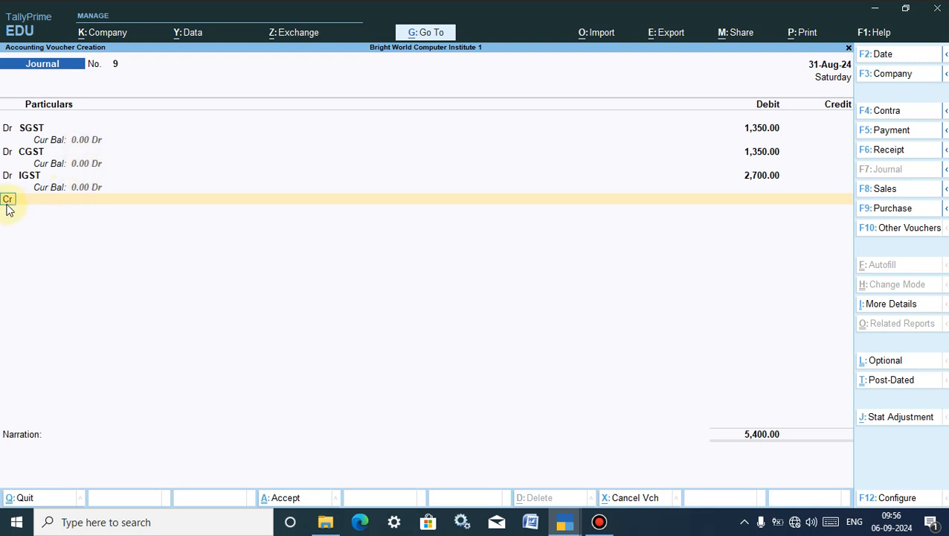
# Credit the GST Payable ledger with 5,400 and save the journal voucher.
pyautogui.press('Return')
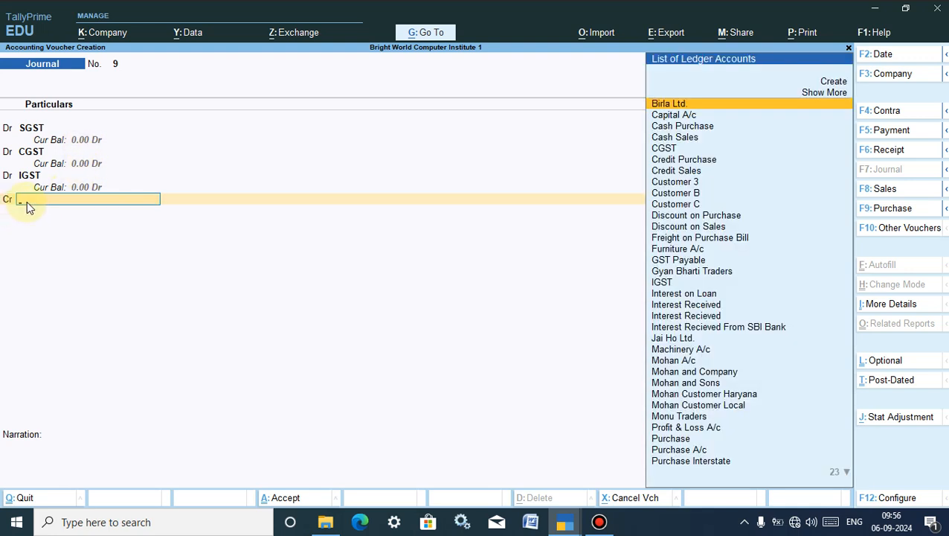
pyautogui.write('G')
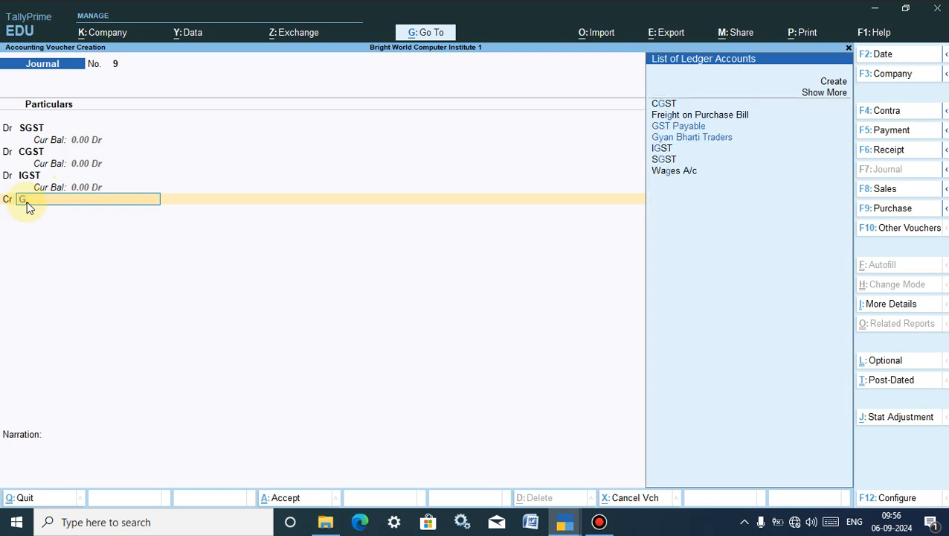
pyautogui.write('st')
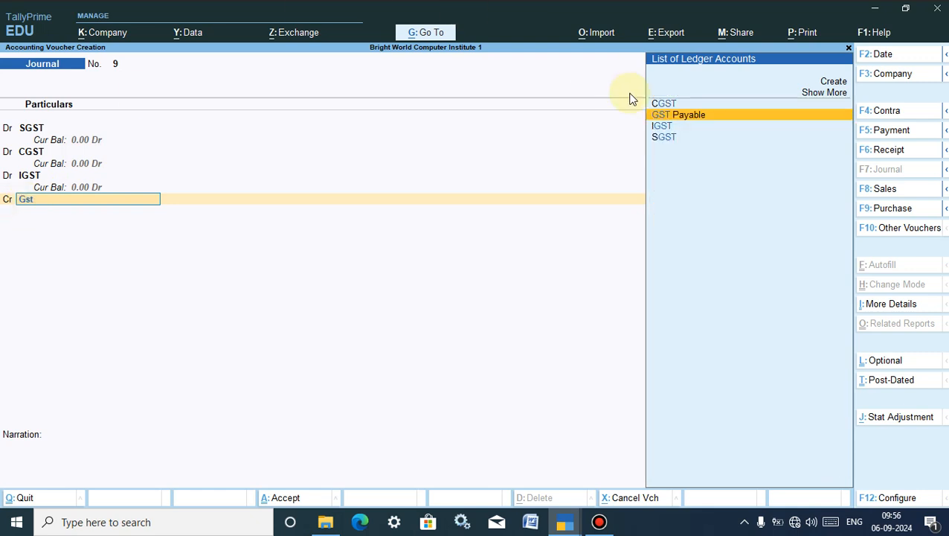
pyautogui.click(669, 119)
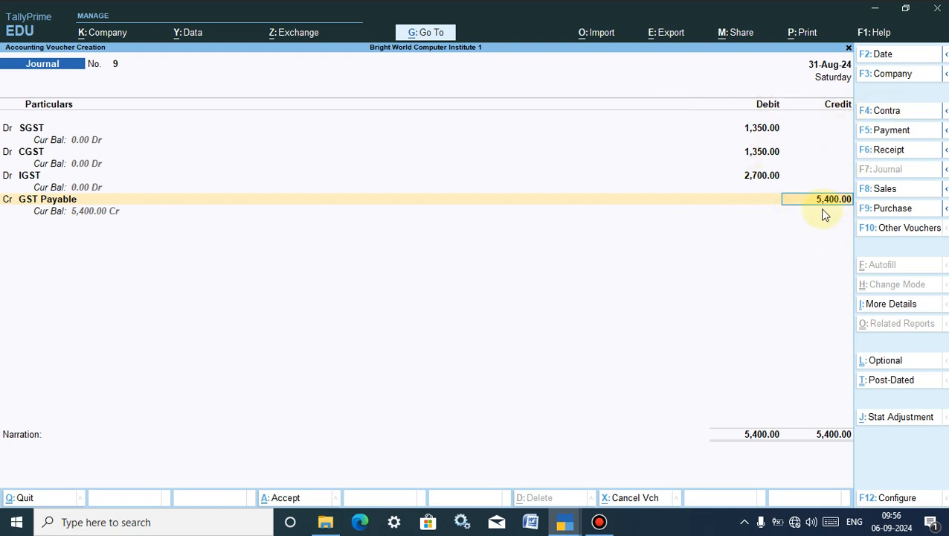
pyautogui.click(285, 503)
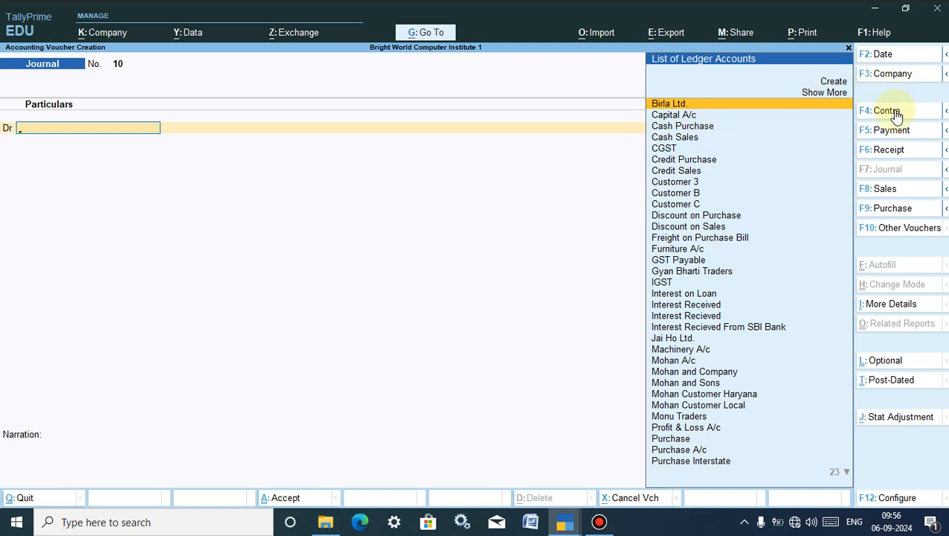
# Start a Payment voucher and set its date to 2-Sep-24.
pyautogui.click(867, 131)
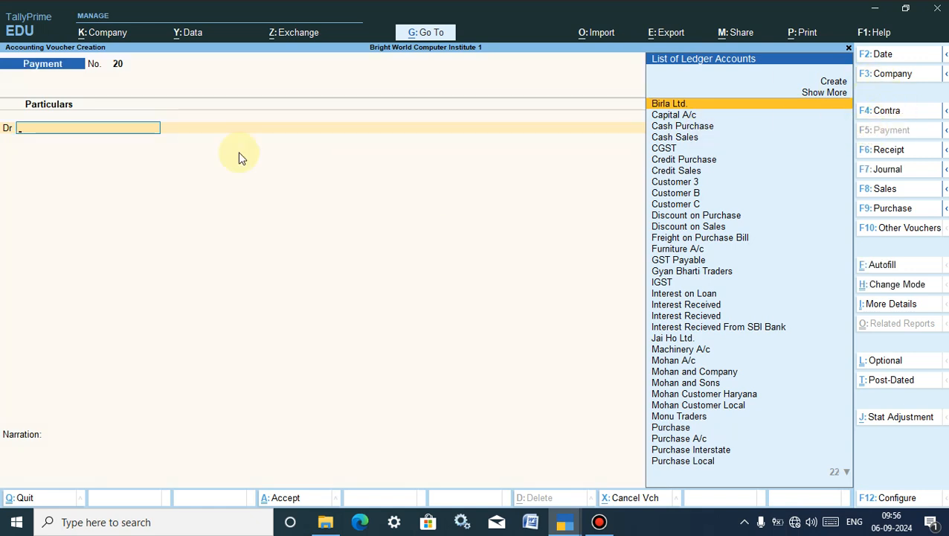
pyautogui.click(876, 57)
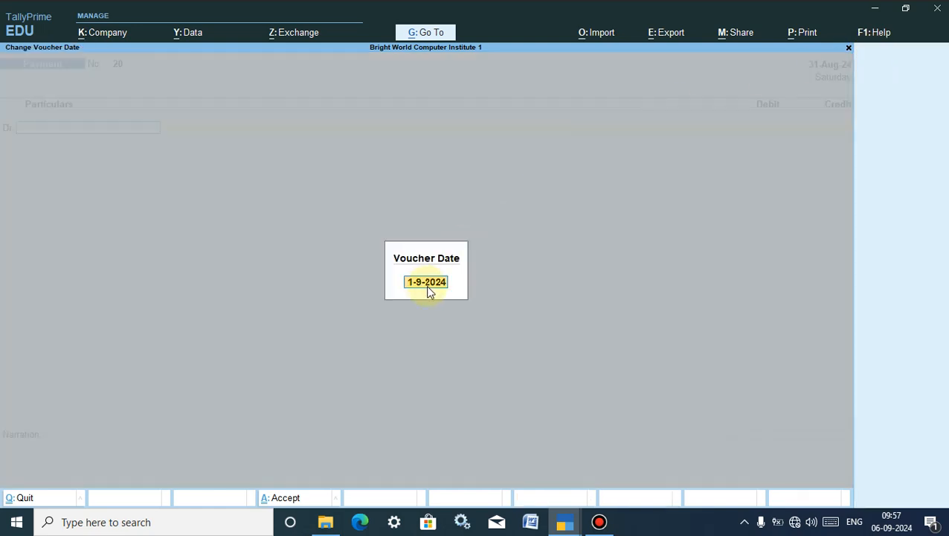
pyautogui.write('2.9')
pyautogui.press('Return')
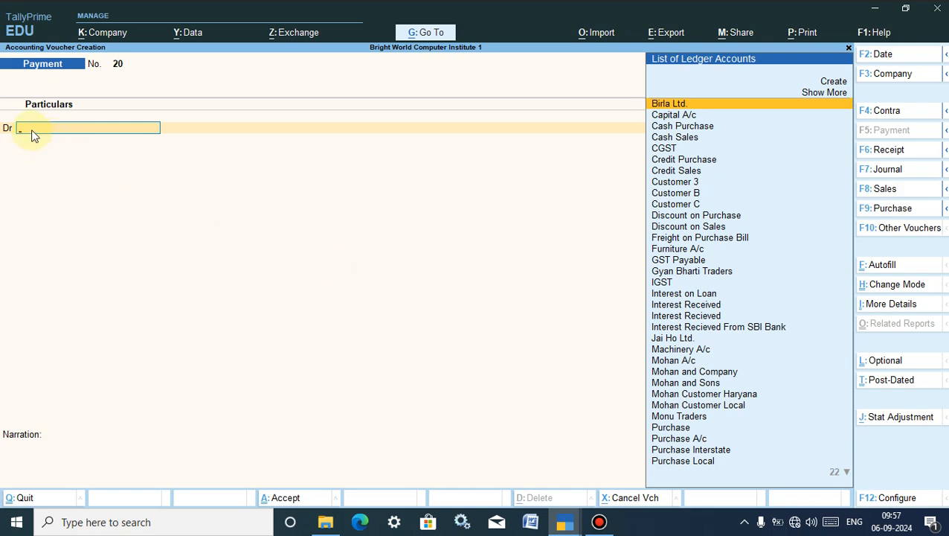
# Debit the GST Payable ledger with 5,400 in the payment voucher and begin a credit line.
pyautogui.write('Gst')
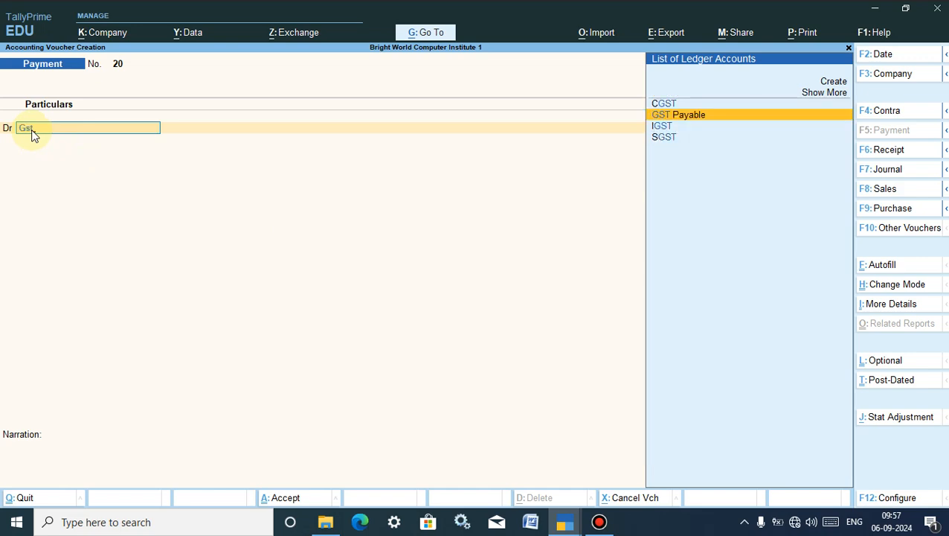
pyautogui.write('p')
pyautogui.click(675, 118)
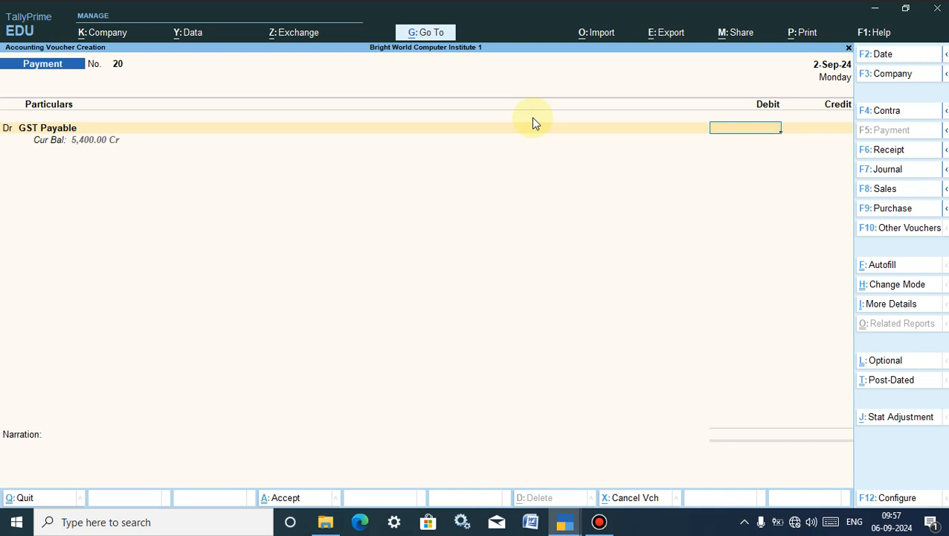
pyautogui.write('5,400')
pyautogui.press('Return')
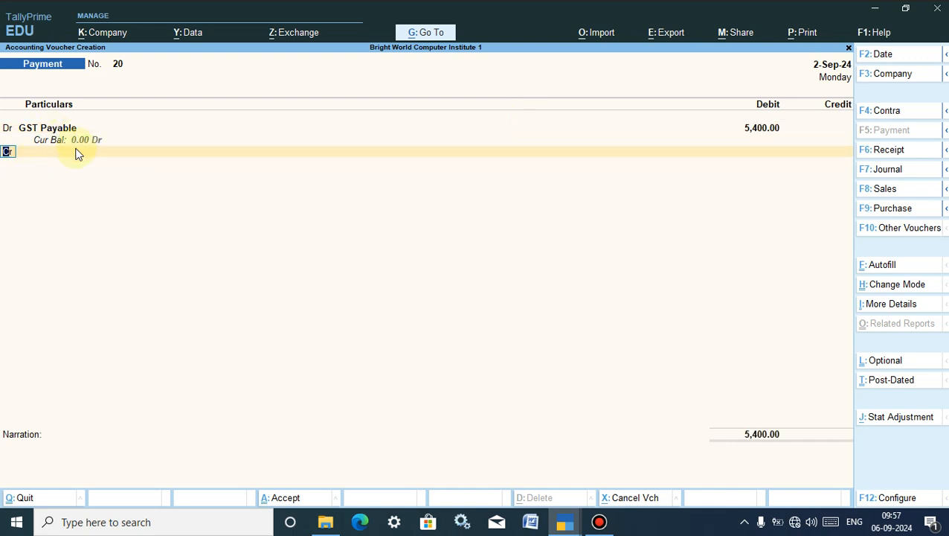
pyautogui.press('Return')
pyautogui.write('Ca')
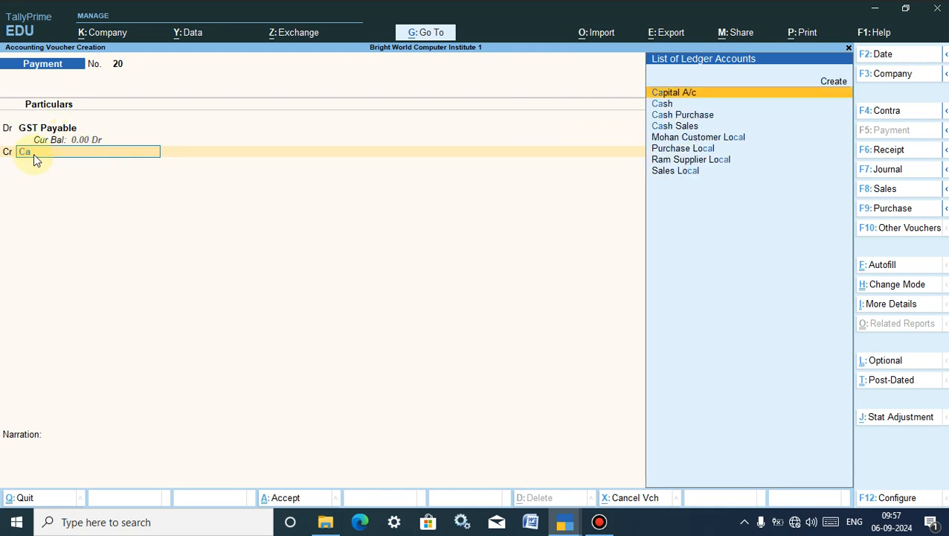
pyautogui.press('Down')
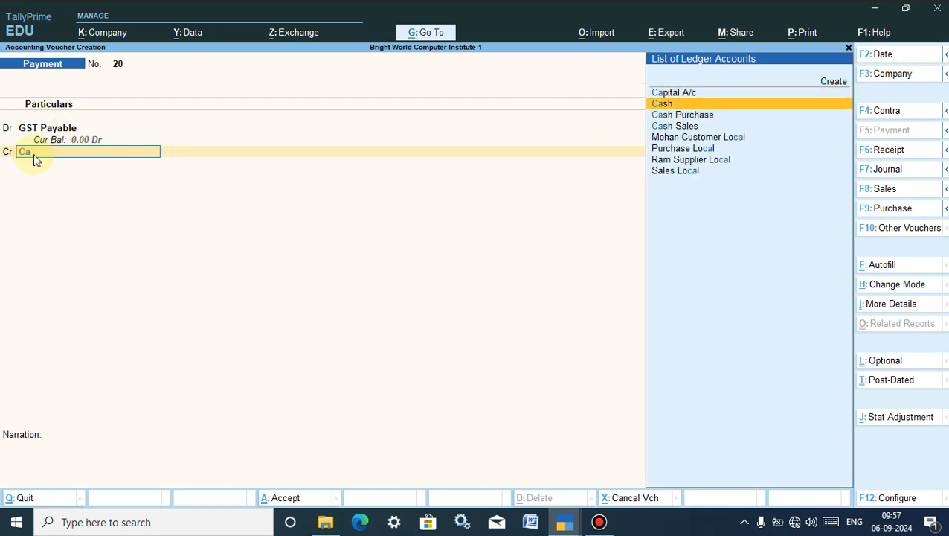
pyautogui.press('Return')
pyautogui.click(34, 153)
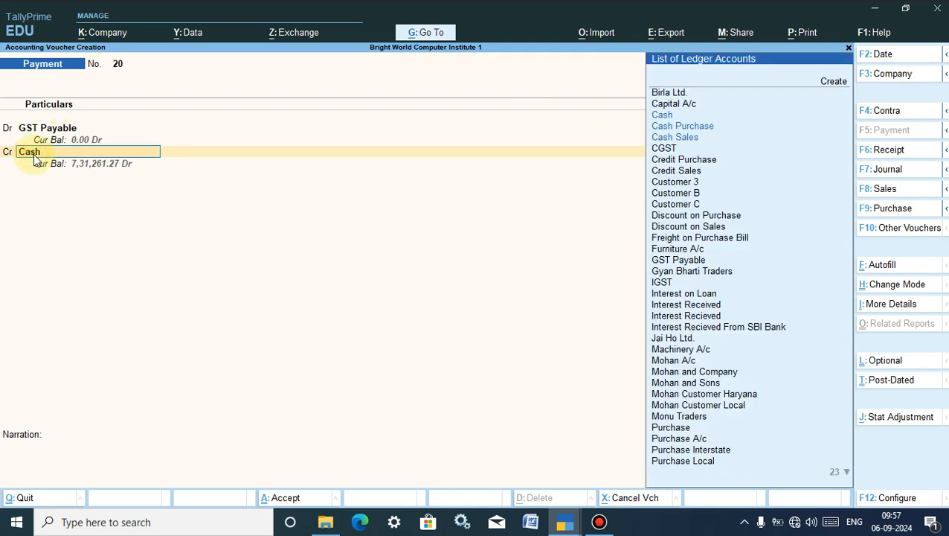
# Credit the payment of 5,400 to the State Bank of India ledger.
pyautogui.write('St')
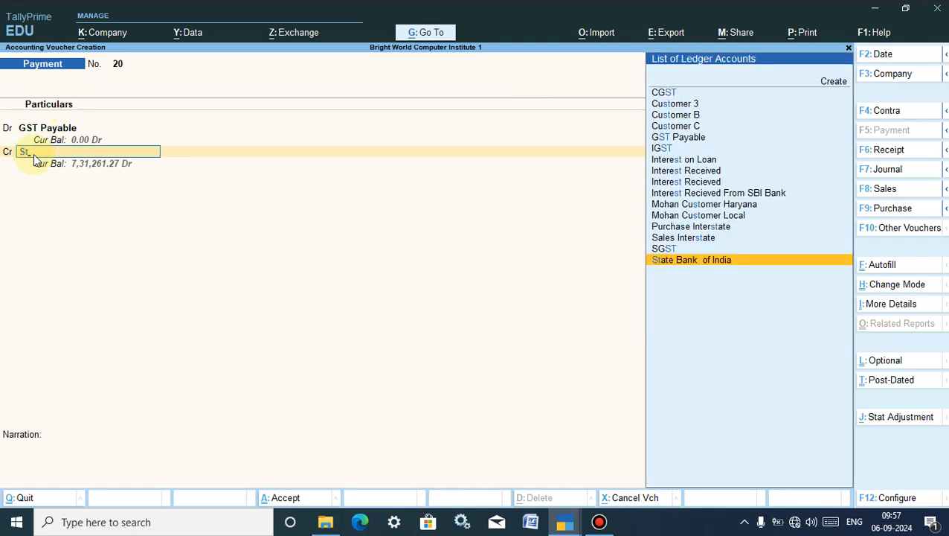
pyautogui.press('Return')
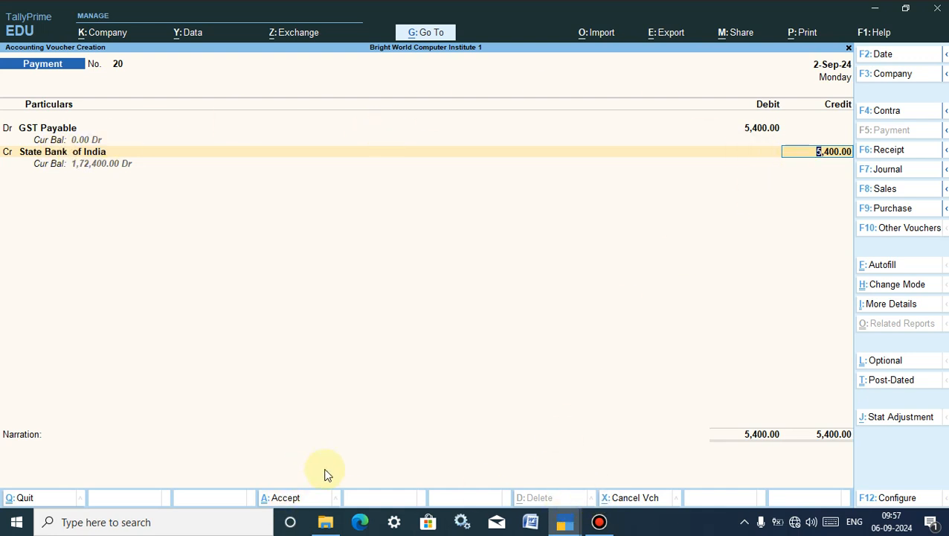
pyautogui.press('Return')
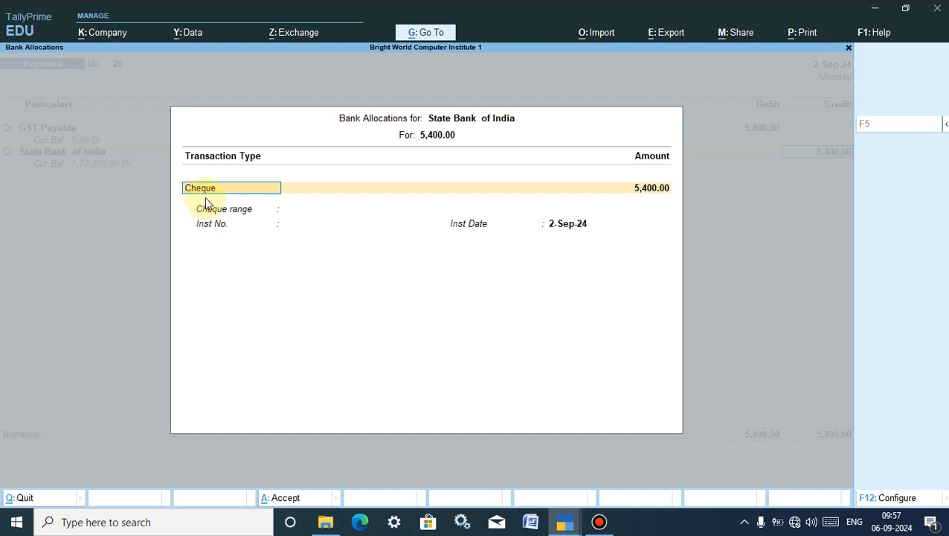
# Allocate the bank payment as a Cheque with range Not Applicable, instrument number 123456 and instrument date 2-Sep-24.
pyautogui.press('Return')
pyautogui.press('Return')
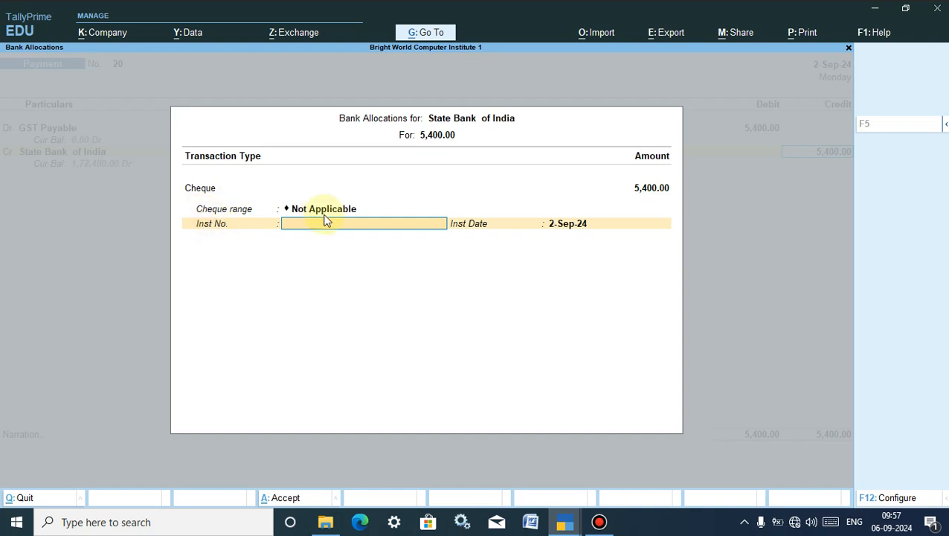
pyautogui.write('123456')
pyautogui.press('Return')
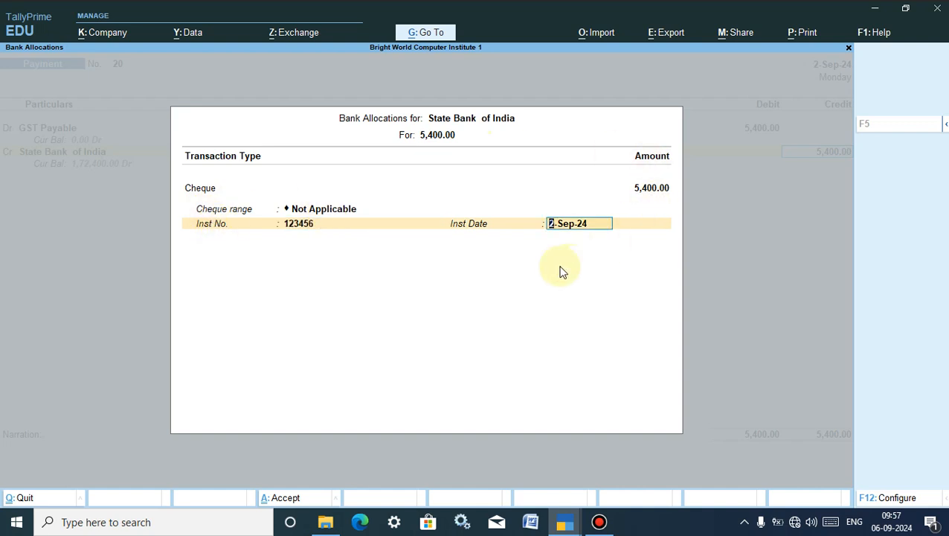
pyautogui.press('Return')
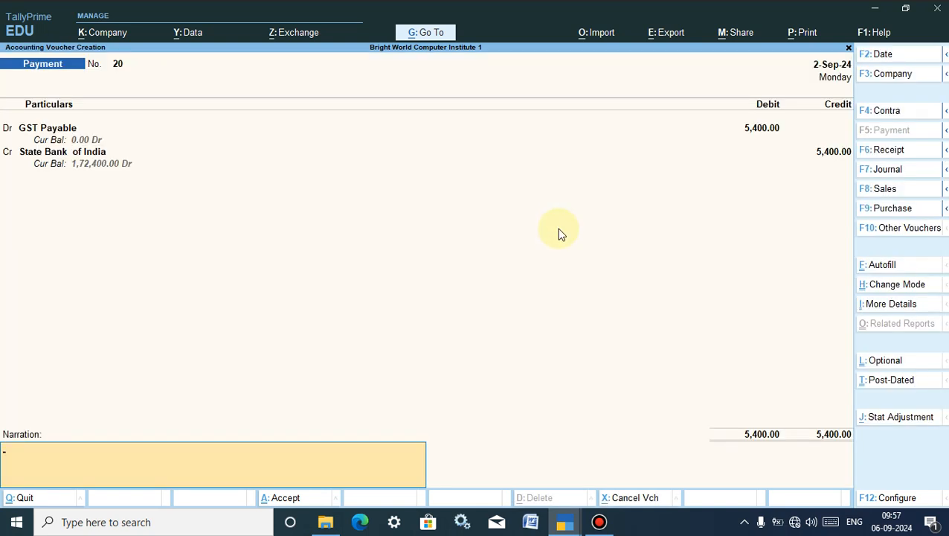
# Save the GST payment voucher without a narration and return to the Gateway of Tally.
pyautogui.press('Return')
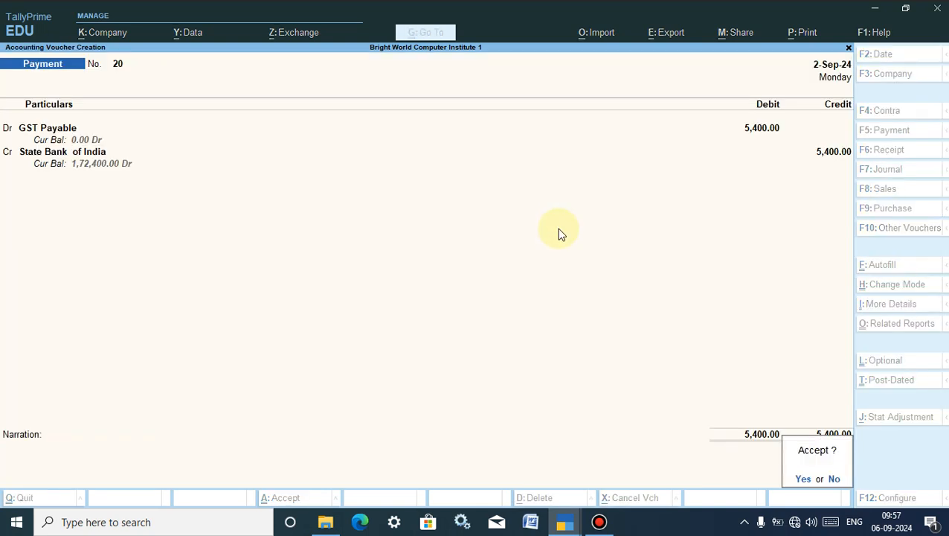
pyautogui.press('Return')
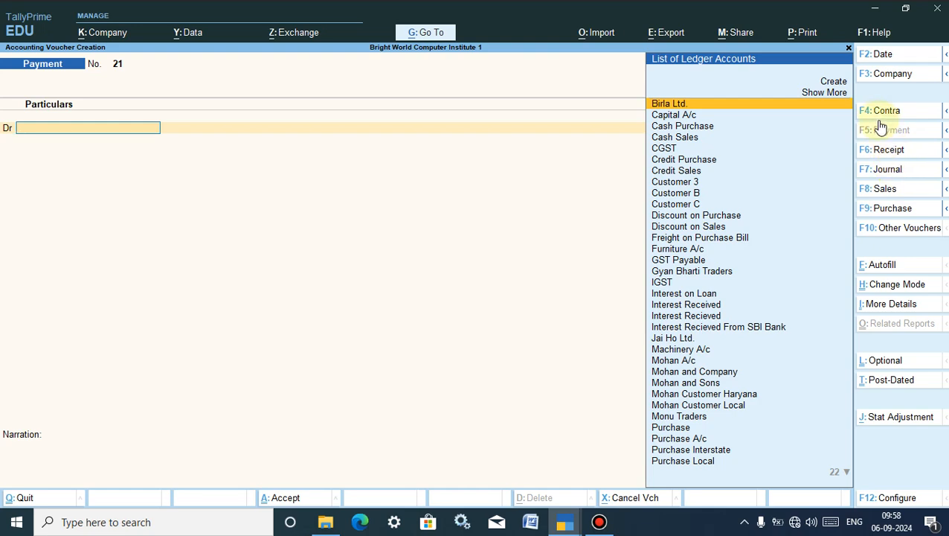
pyautogui.click(25, 498)
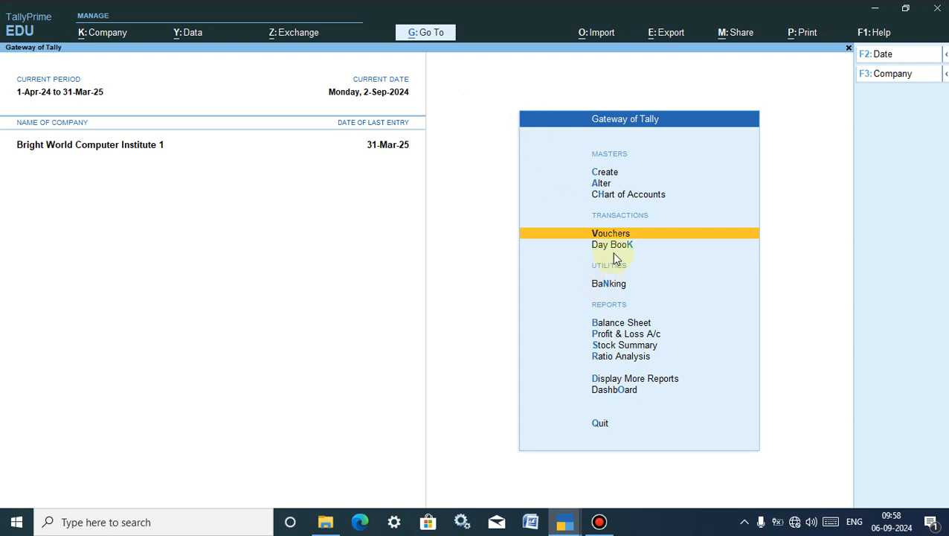
# Open the Balance Sheet in detailed form and check the Duties & Taxes line under Current Liabilities.
pyautogui.click(618, 323)
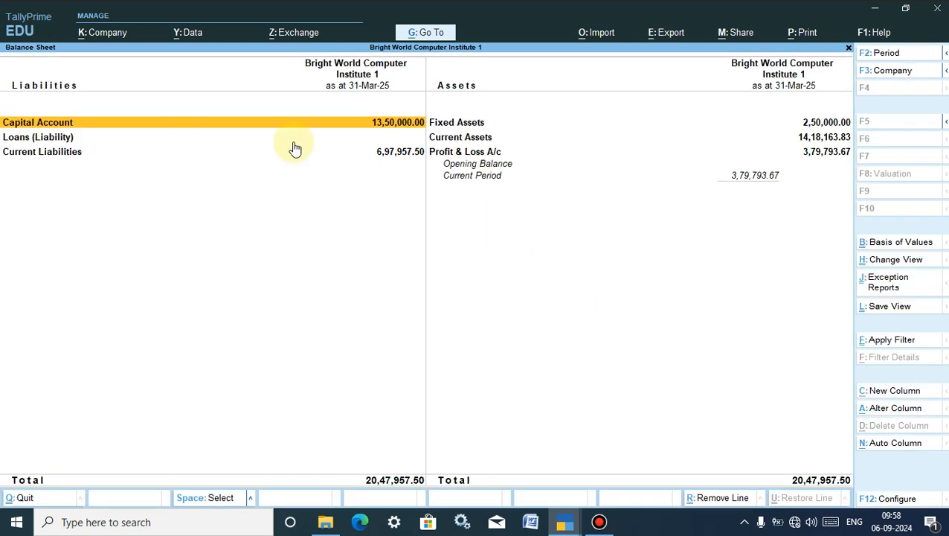
pyautogui.hotkey('alt', 'F5')
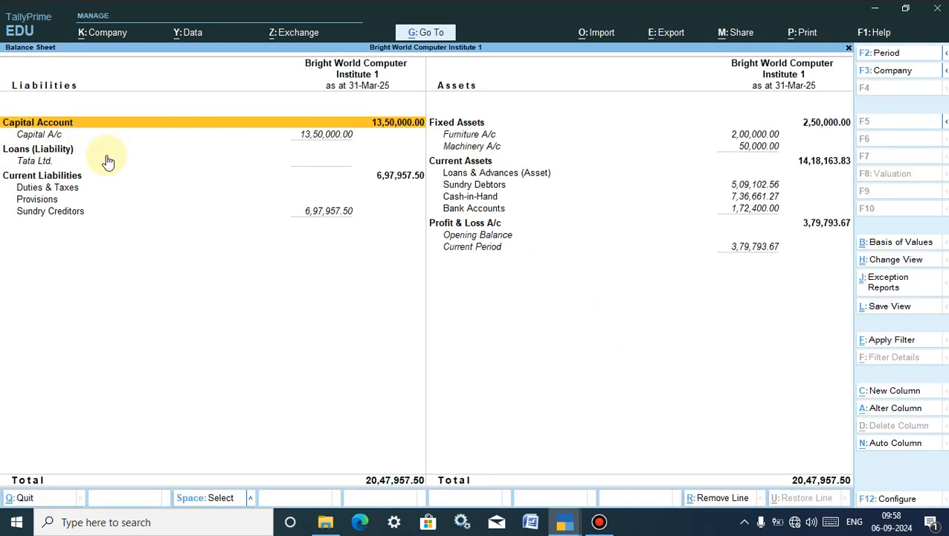
pyautogui.click(47, 190)
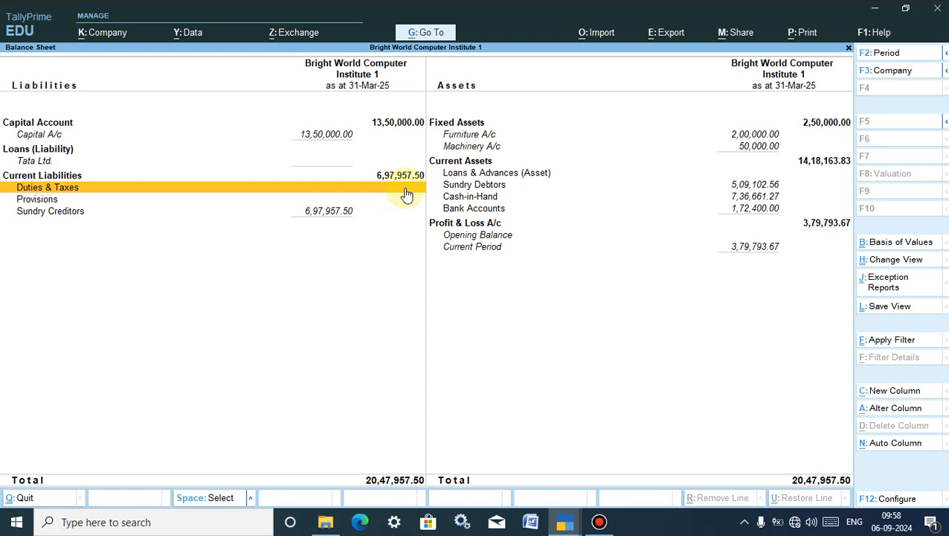
# Set the Balance Sheet period from 1-8-2024 to 31-8-2024 and compare the Duties & Taxes and Provisions balances.
pyautogui.press('F2')
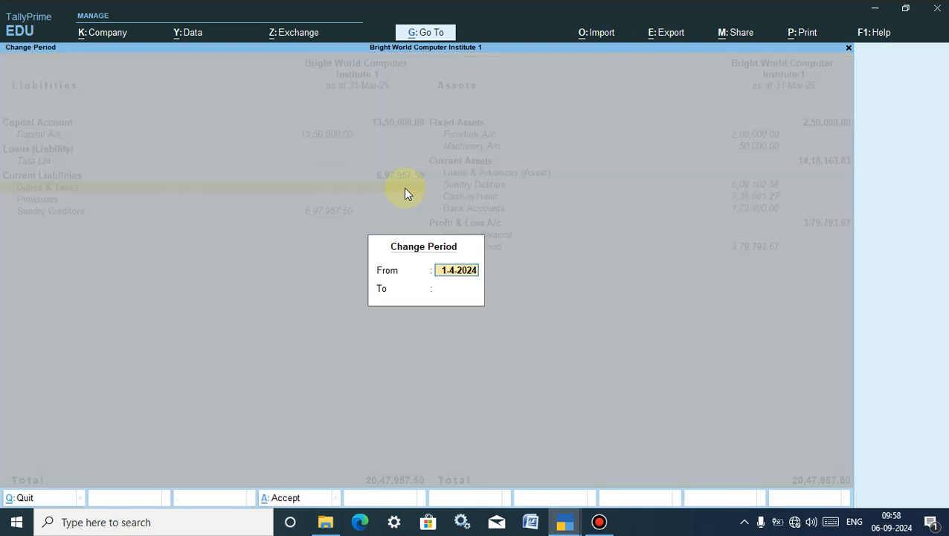
pyautogui.write('1.8')
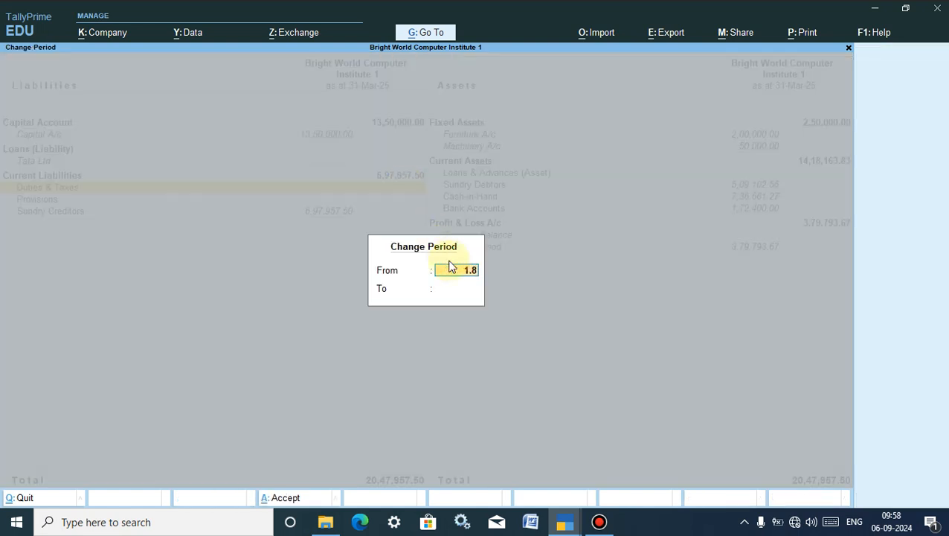
pyautogui.press('BackSpace')
pyautogui.press('BackSpace')
pyautogui.write('.4')
pyautogui.press('Return')
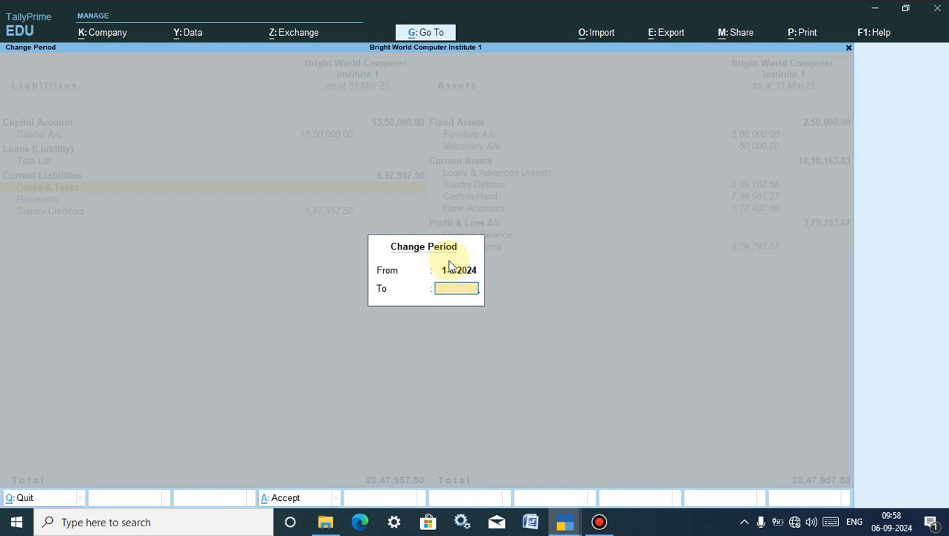
pyautogui.write('31.8')
pyautogui.press('Return')
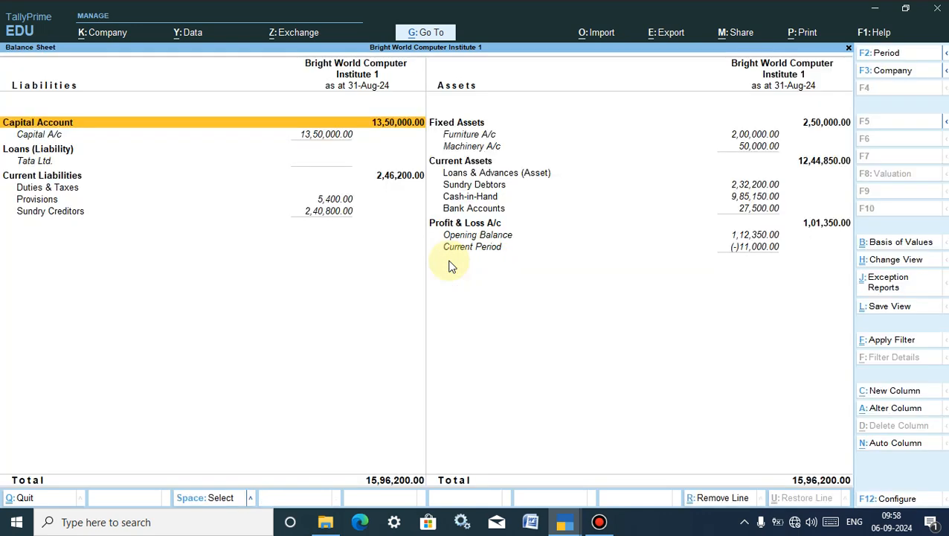
pyautogui.click(325, 201)
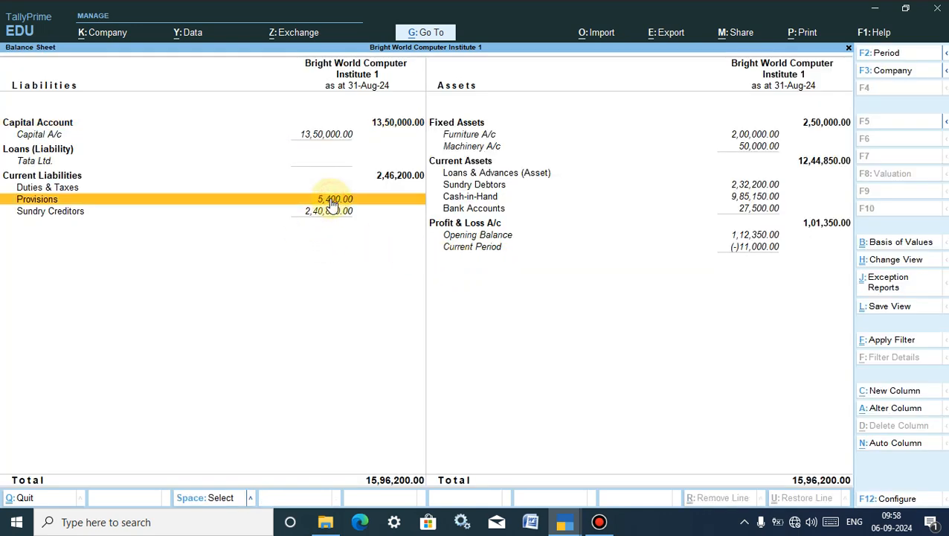
pyautogui.click(49, 186)
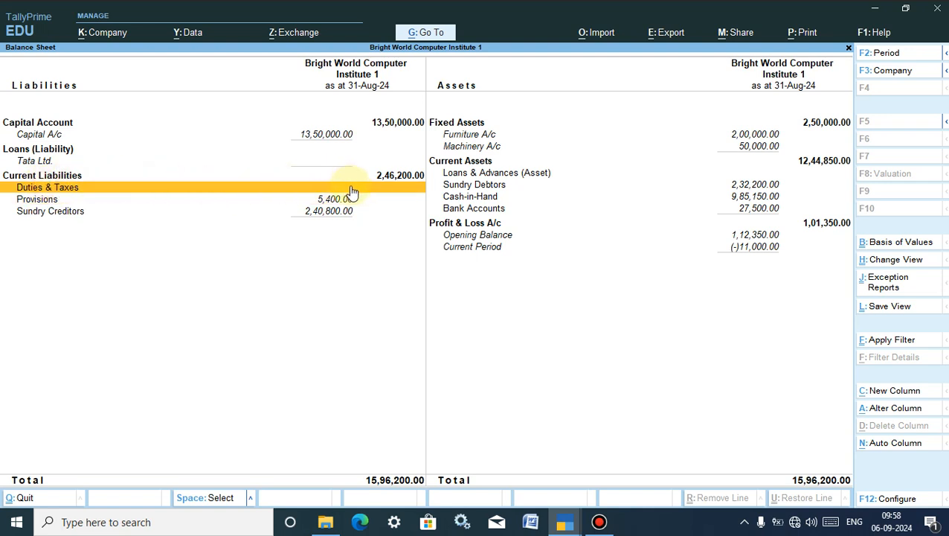
pyautogui.click(48, 200)
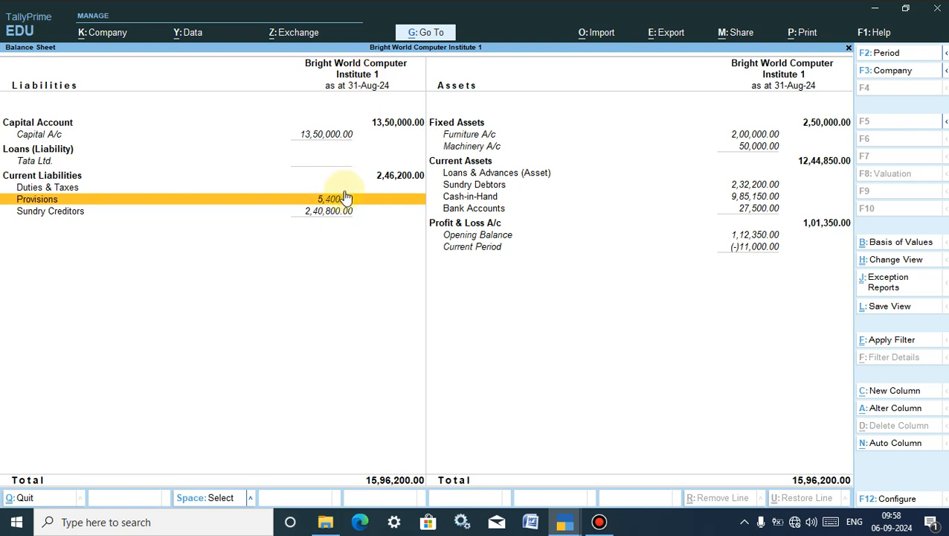
pyautogui.press('Up')
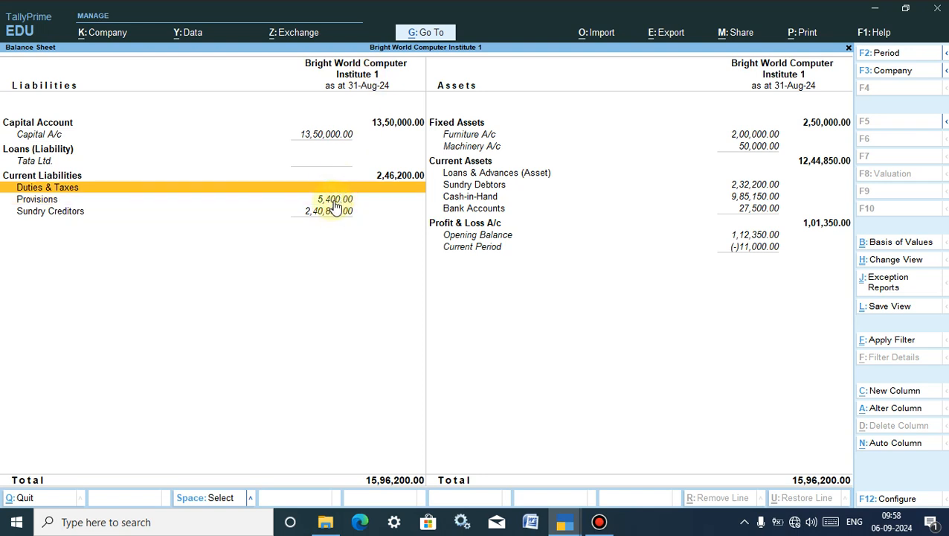
pyautogui.click(333, 200)
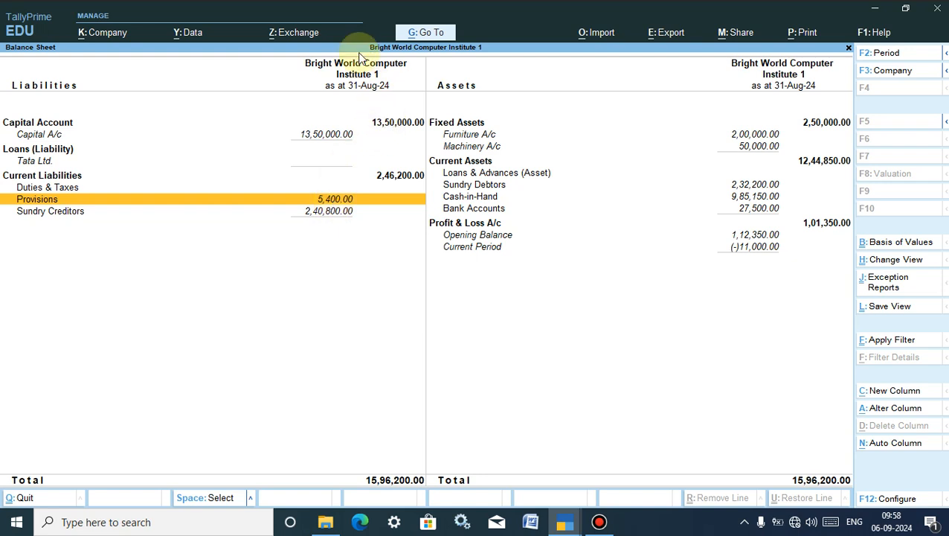
# Extend the Balance Sheet period's end date to 2-9-2024 and recheck the Duties & Taxes and Provisions lines.
pyautogui.press('F2')
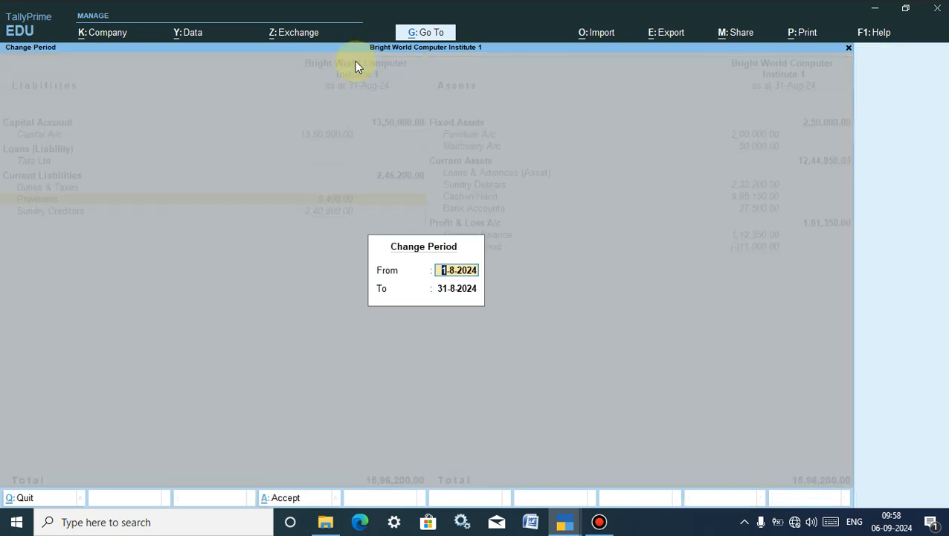
pyautogui.press('Return')
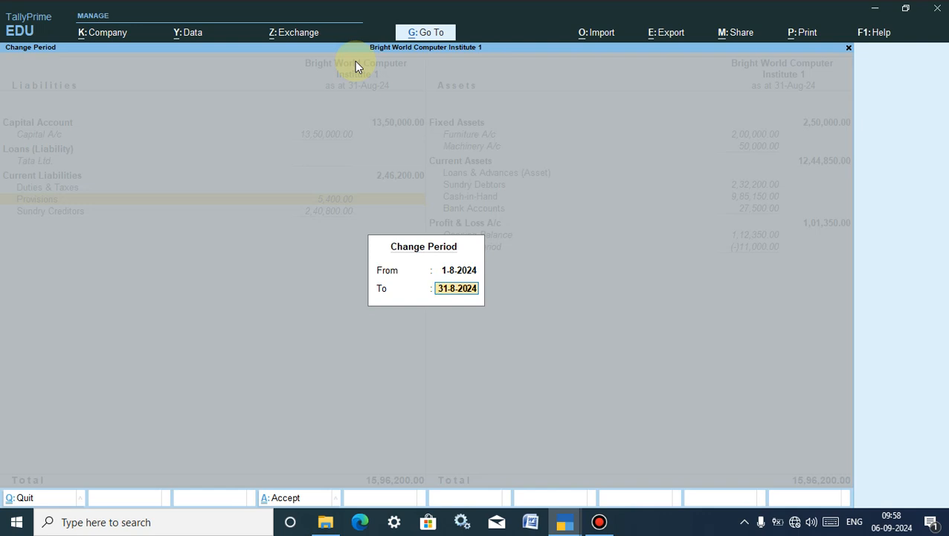
pyautogui.write('2.9')
pyautogui.press('Return')
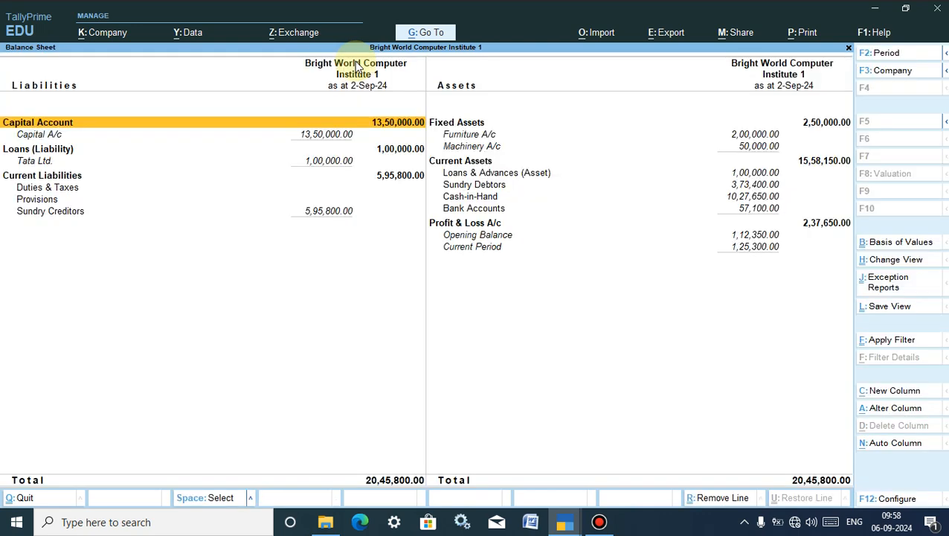
pyautogui.click(56, 189)
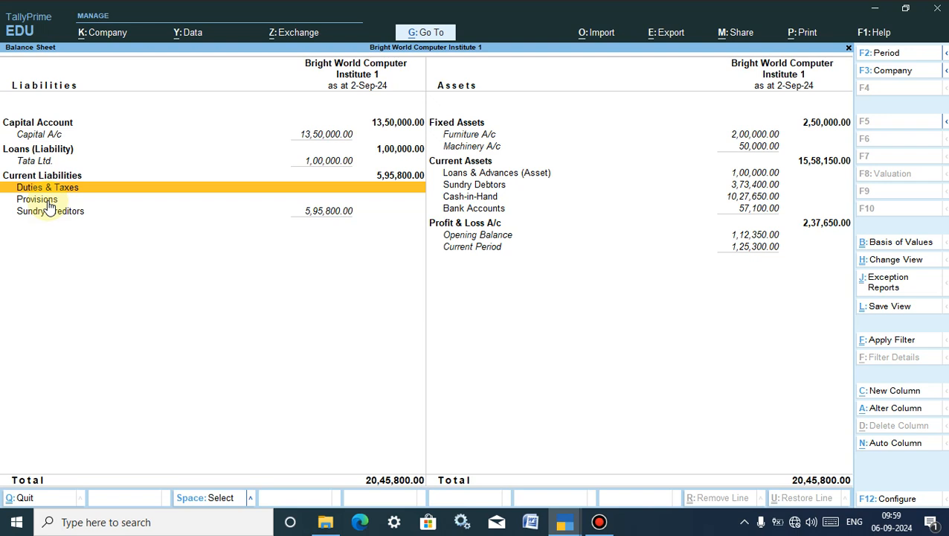
pyautogui.click(40, 199)
pyautogui.click(61, 188)
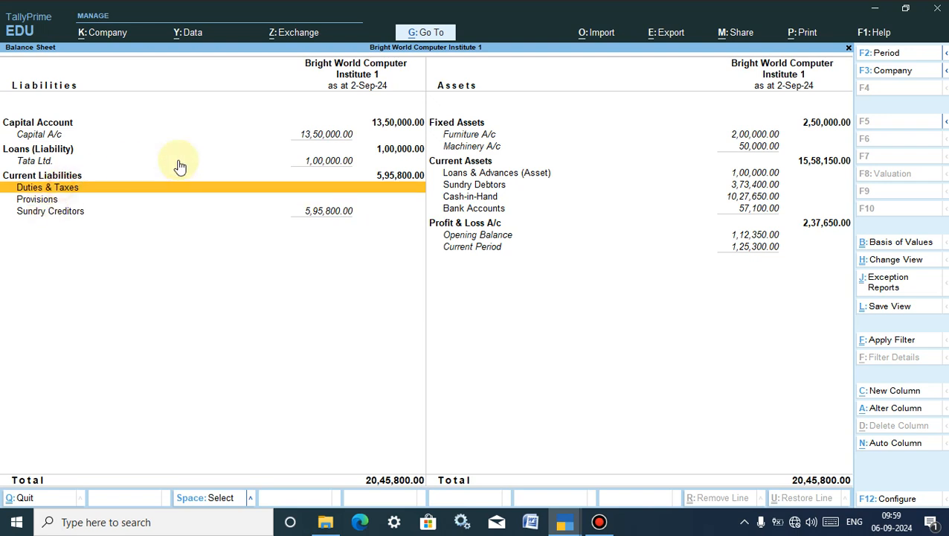